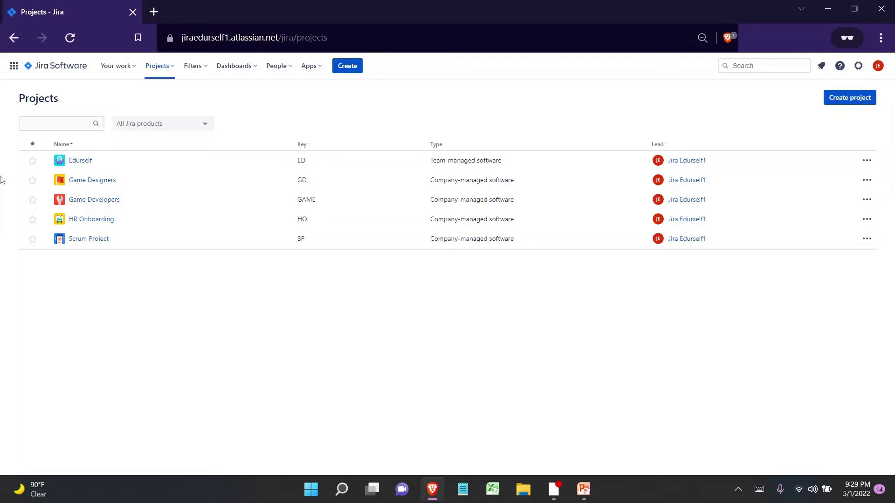
# - Start a new issue, choose the HR Onboarding (HO) project and list its available issue types
pyautogui.click(343, 70)
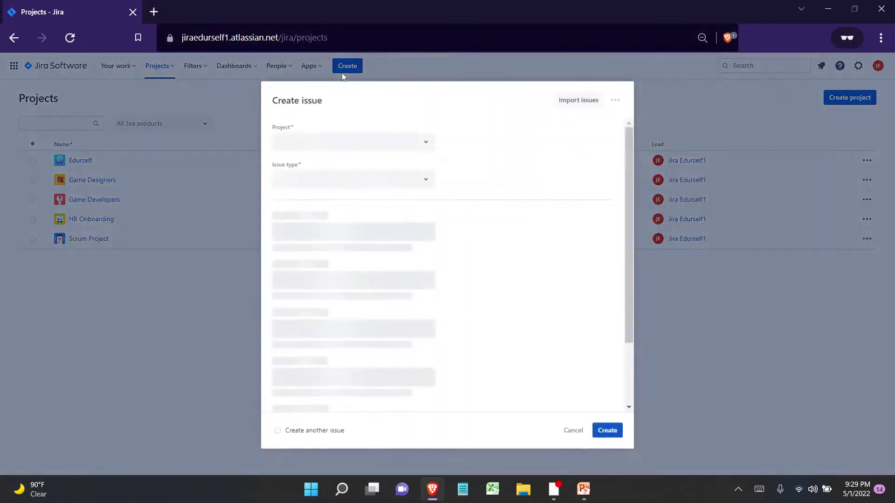
pyautogui.click(341, 147)
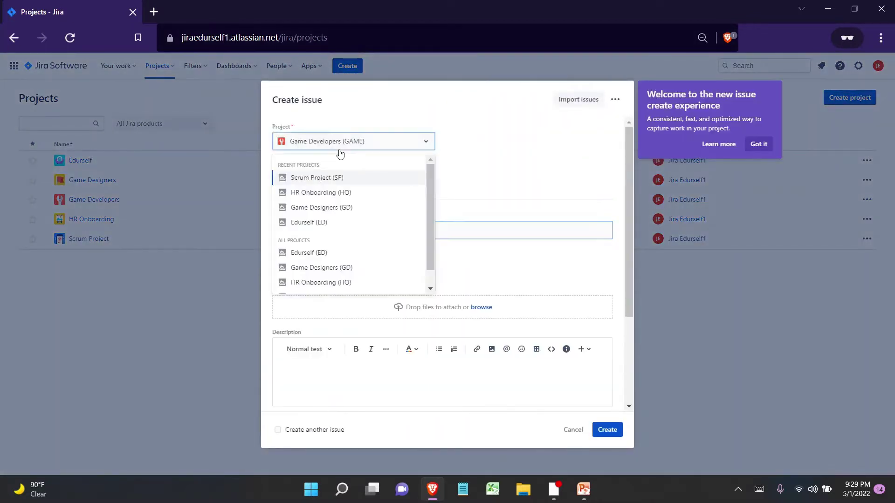
pyautogui.click(343, 192)
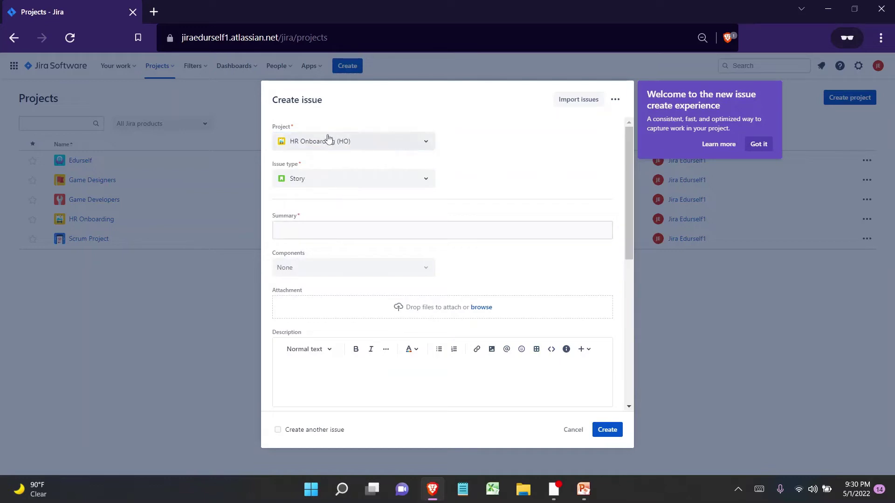
pyautogui.click(327, 174)
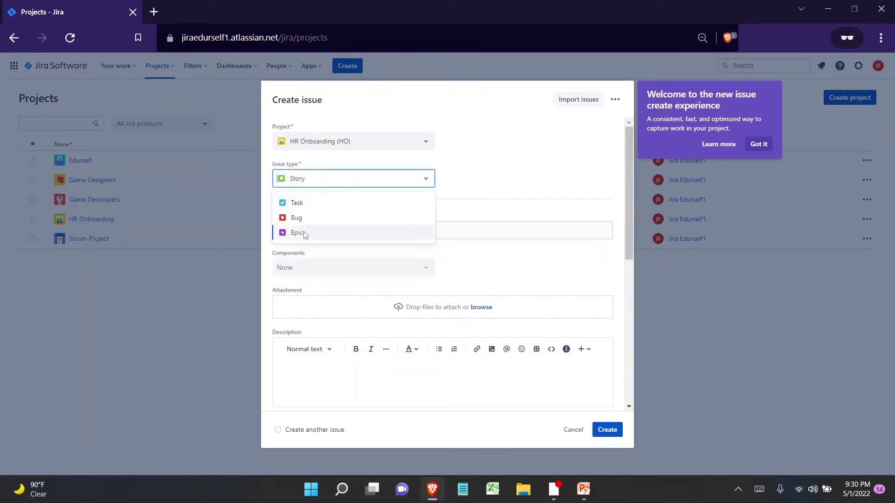
# - Switch the new issue's project to Game Developers (GAME) and list its available issue types
pyautogui.click(311, 145)
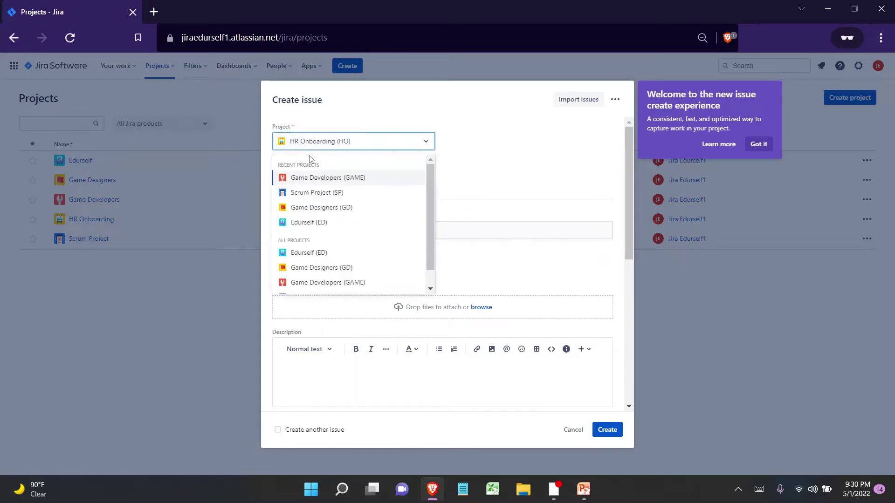
pyautogui.click(314, 177)
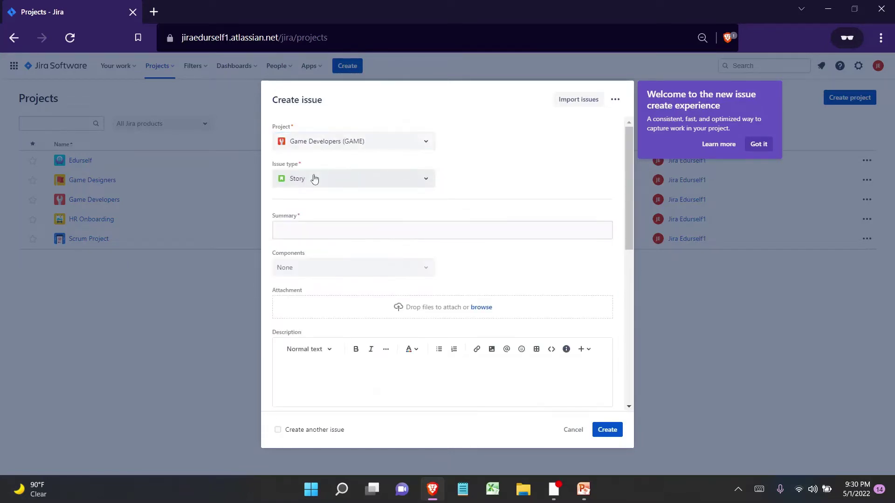
pyautogui.click(308, 180)
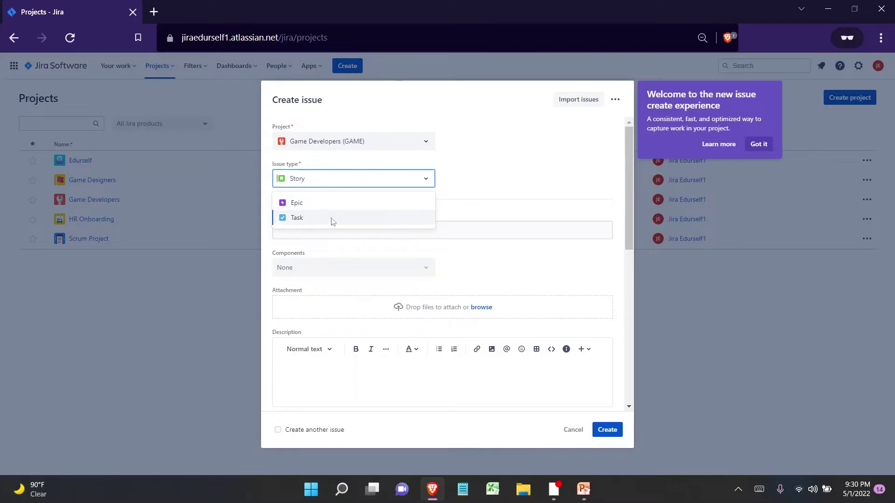
# - Switch the new issue's project to Game Designers (GD), list its issue types, and discard the unsaved issue
pyautogui.click(336, 149)
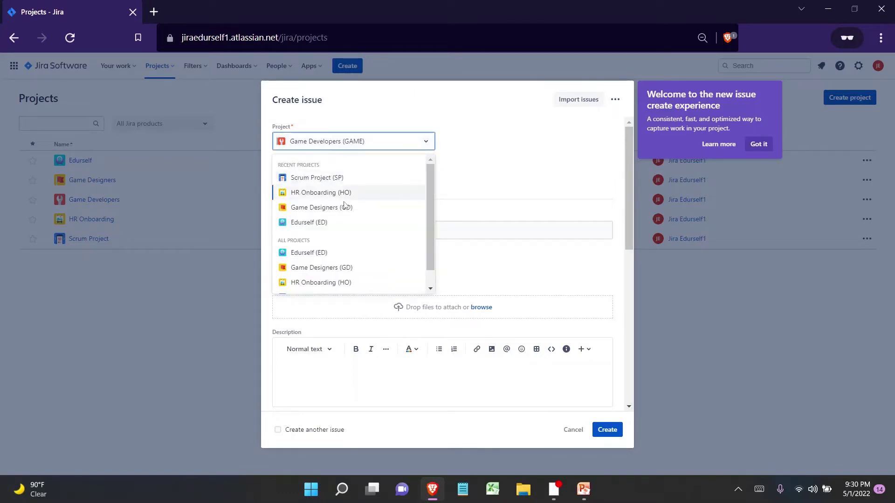
pyautogui.click(321, 207)
pyautogui.click(329, 185)
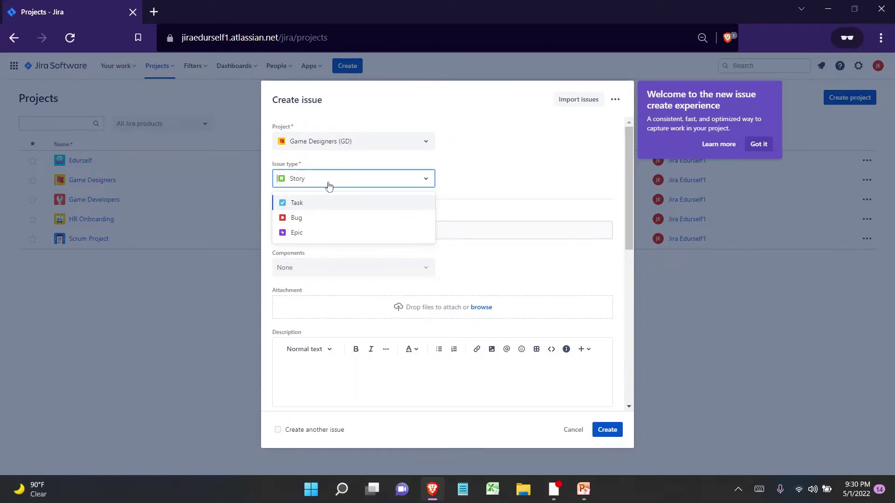
pyautogui.click(567, 431)
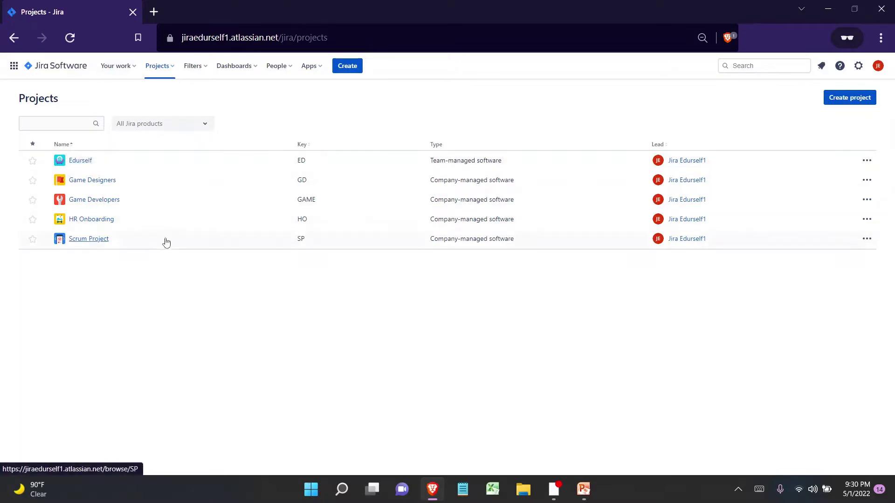
# - Open the Edurself project in a separate tab, examine its project management type note, and close that tab
pyautogui.middleClick(96, 162)
pyautogui.click(148, 4)
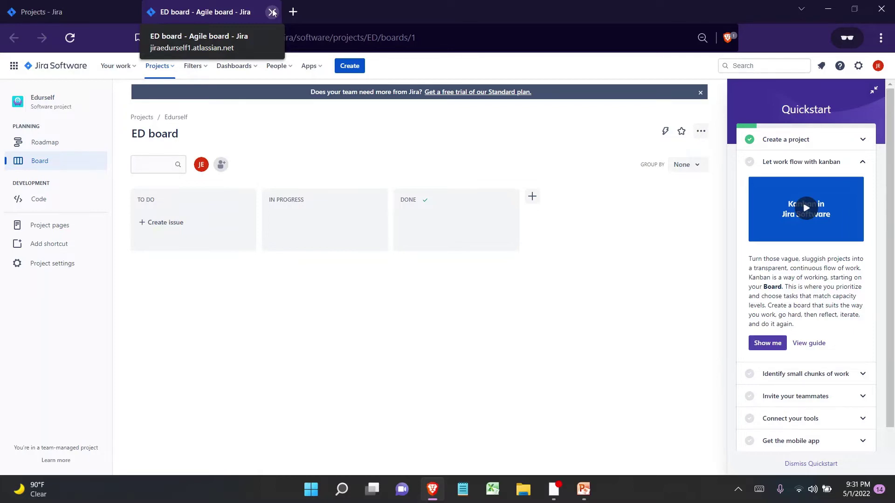
pyautogui.moveTo(25, 447); pyautogui.dragTo(102, 449)
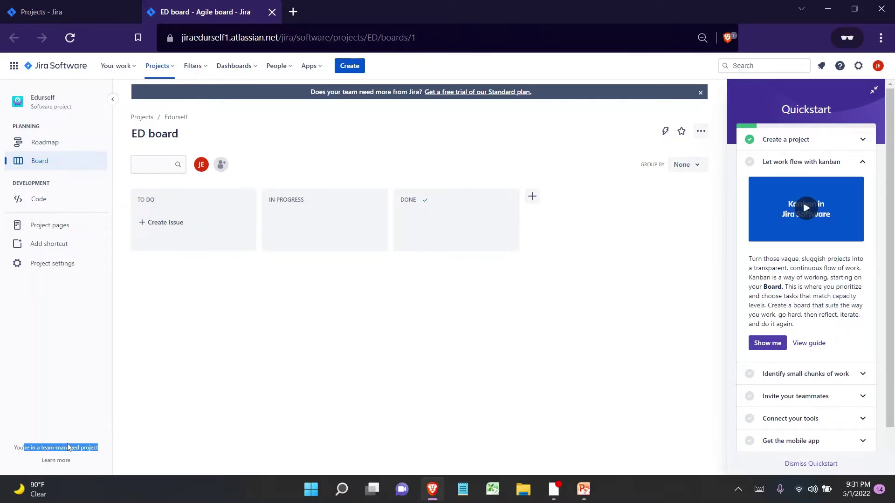
pyautogui.click(270, 14)
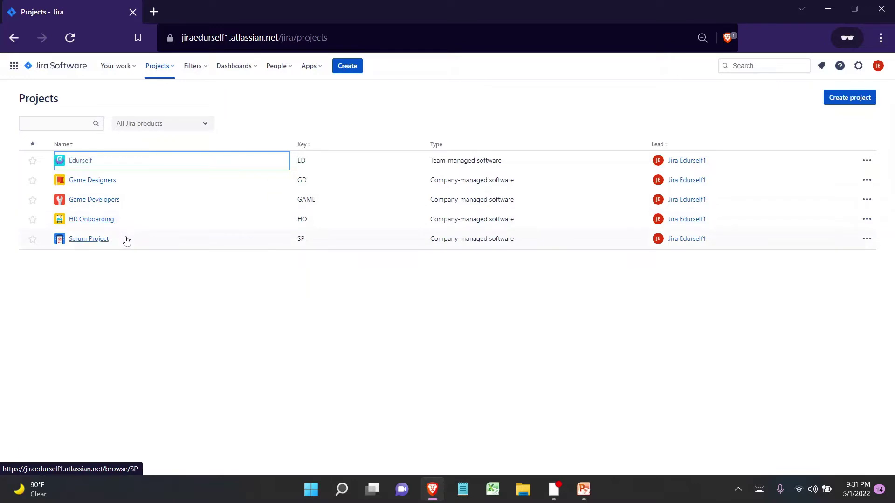
# - Highlight the type values of the projects from Scrum Project up to Game Designers, then clear the selection
pyautogui.click(125, 262)
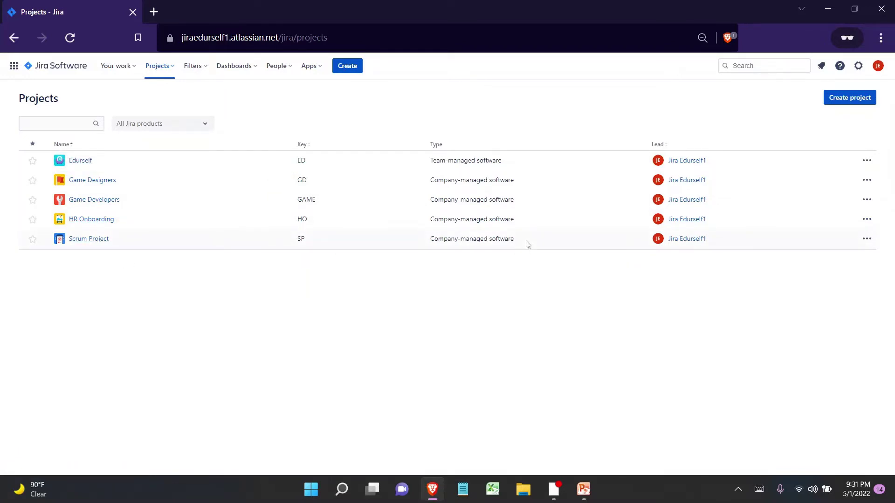
pyautogui.moveTo(525, 244); pyautogui.dragTo(433, 186)
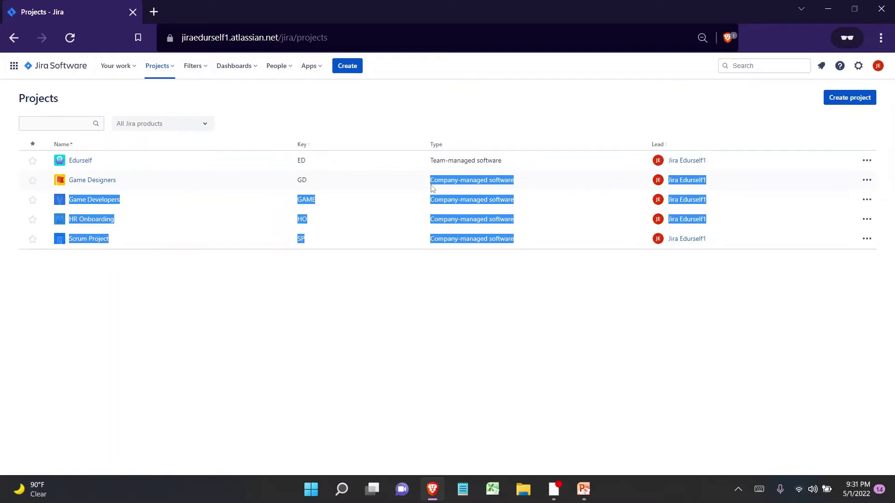
pyautogui.click(112, 350)
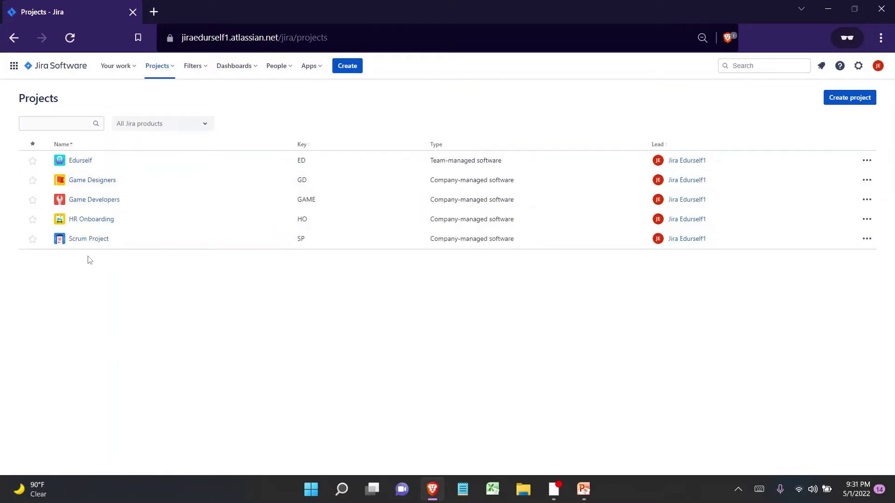
# - Open the Game Designers project in a new tab, show its issue types settings, and highlight the issue type scheme's name
pyautogui.middleClick(82, 187)
pyautogui.click(152, 6)
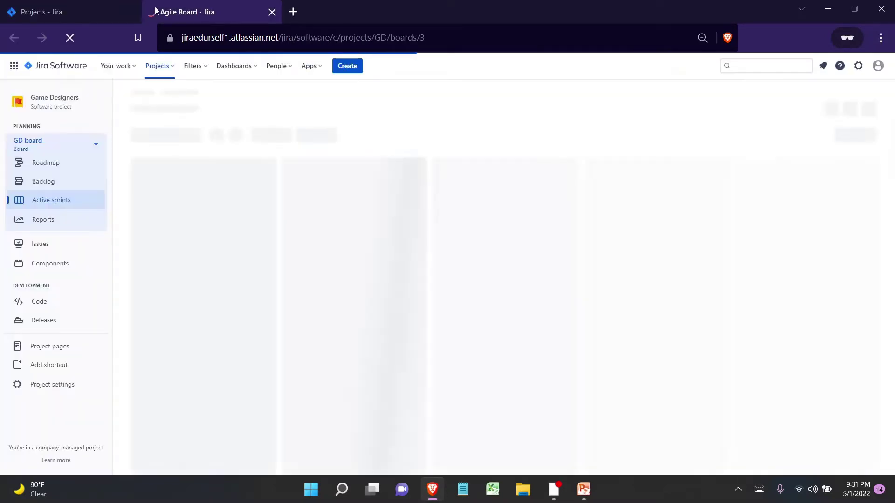
pyautogui.click(51, 391)
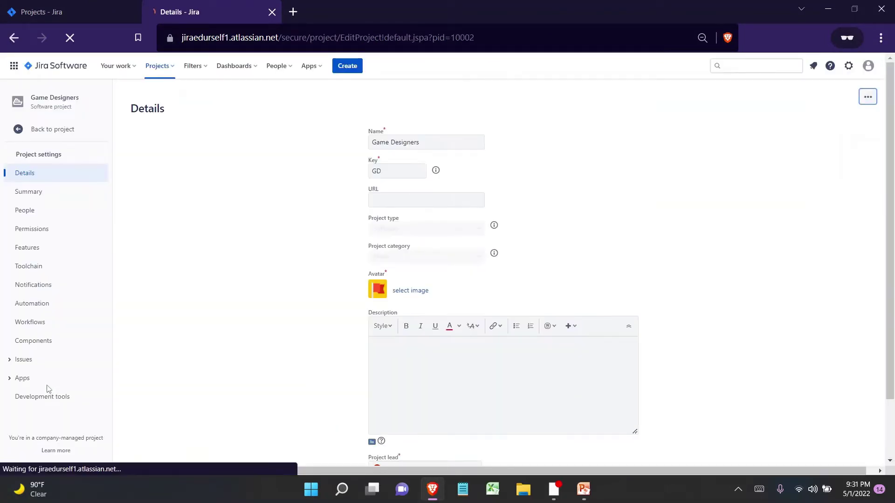
pyautogui.click(15, 363)
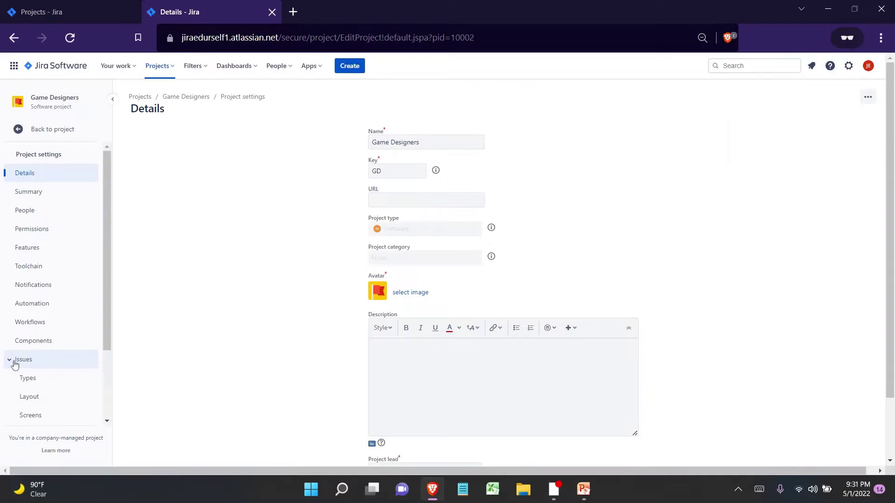
pyautogui.click(31, 378)
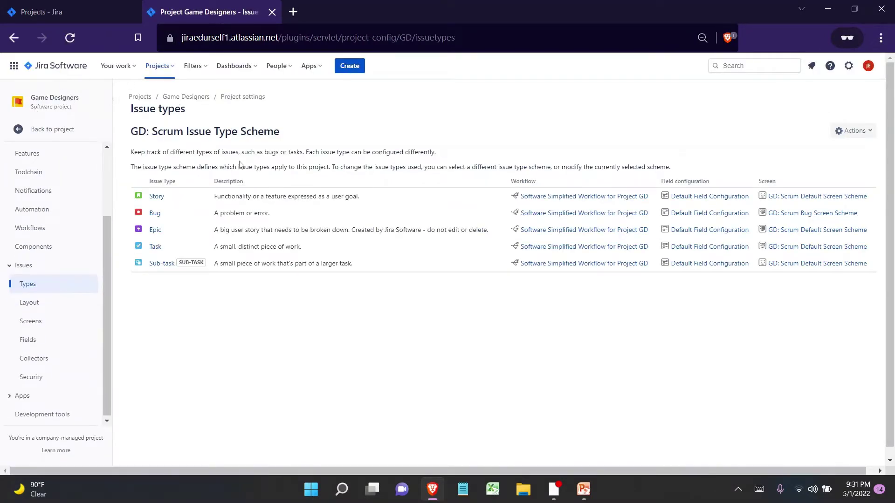
pyautogui.moveTo(134, 131); pyautogui.dragTo(278, 130)
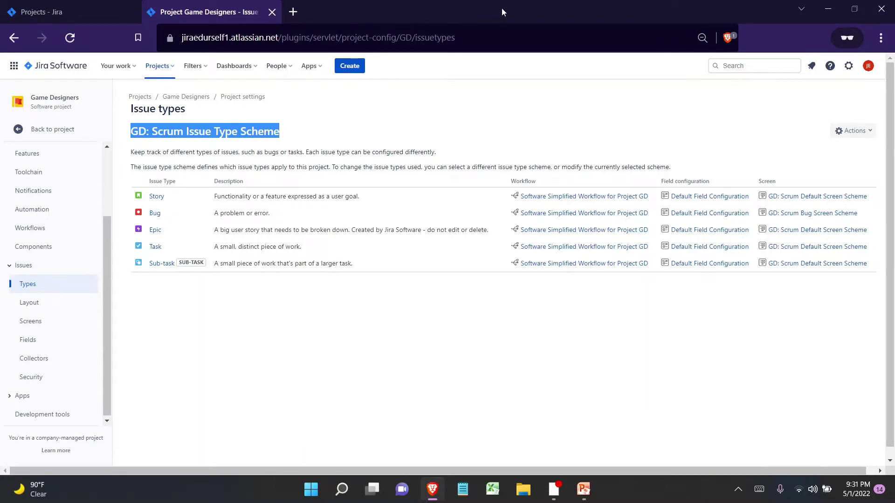
# - Duplicate the Game Designers issue types tab and load the Game Developers issue types in the copy using the project key GAME
pyautogui.rightClick(241, 16)
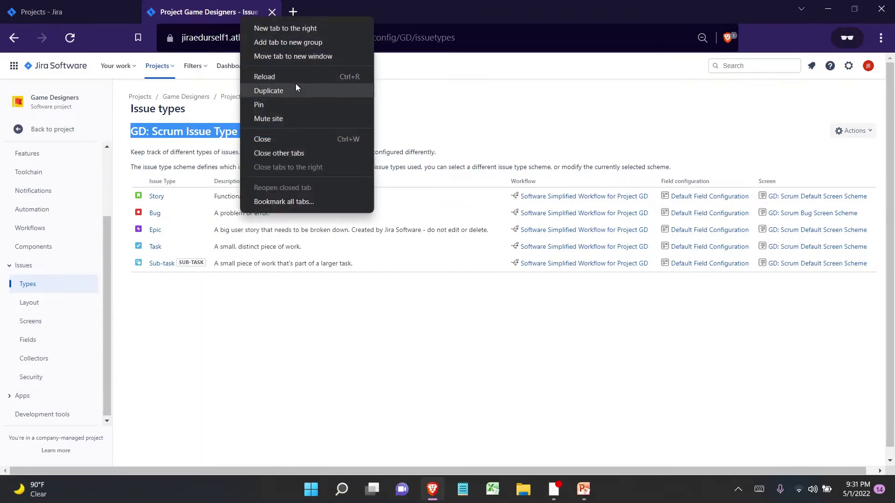
pyautogui.click(296, 85)
pyautogui.click(83, 1)
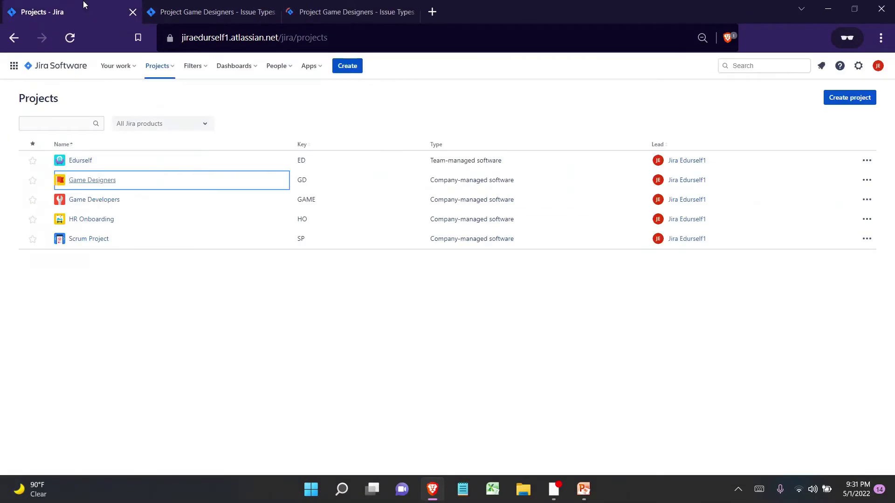
pyautogui.moveTo(121, 199); pyautogui.dragTo(97, 197)
pyautogui.moveTo(319, 202); pyautogui.dragTo(295, 204)
pyautogui.click(290, 4)
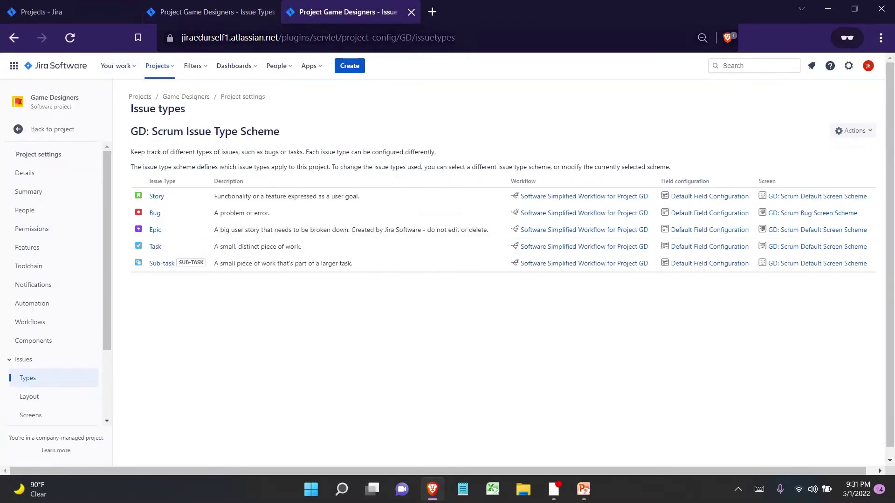
pyautogui.moveTo(399, 37); pyautogui.dragTo(410, 68)
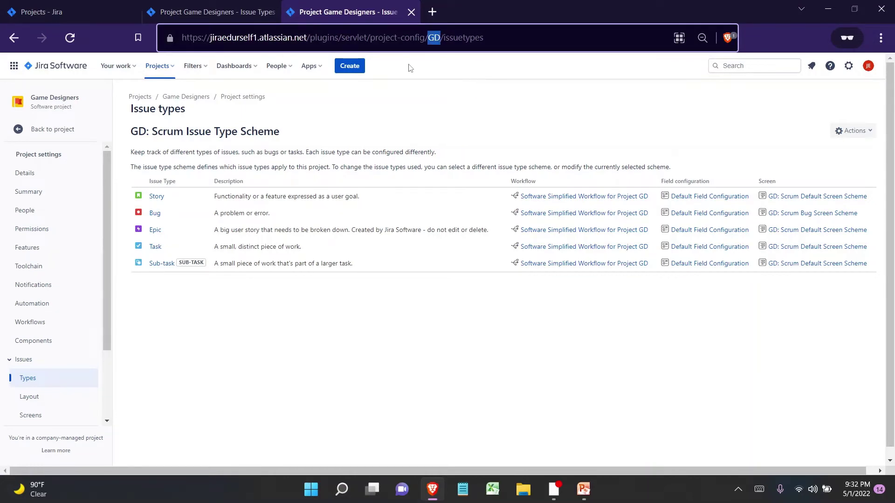
pyautogui.write('GAME')
pyautogui.press('Return')
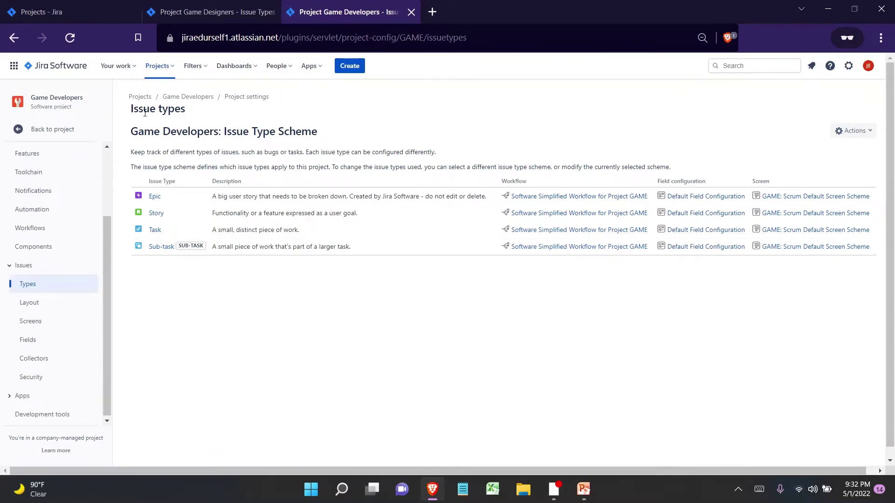
# - Look up HR Onboarding's project key and load its issue types page in a duplicated tab using the key HO
pyautogui.click(64, 6)
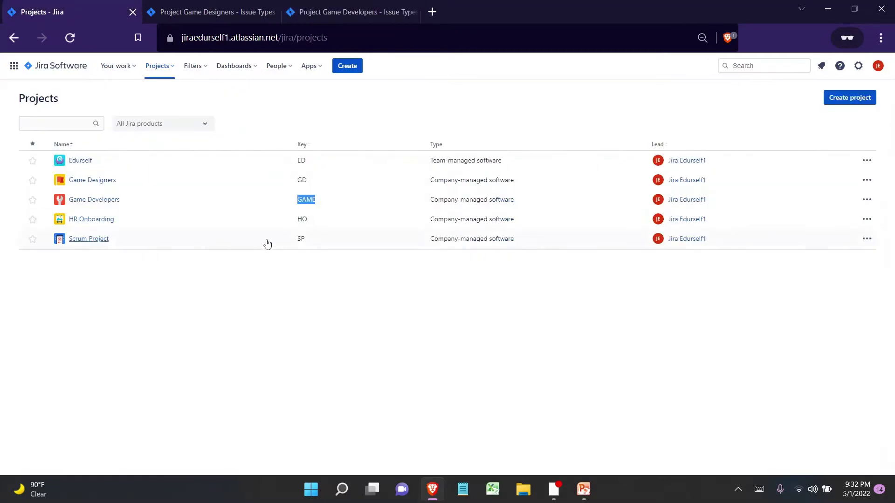
pyautogui.click(311, 223)
pyautogui.click(323, 11)
pyautogui.rightClick(322, 12)
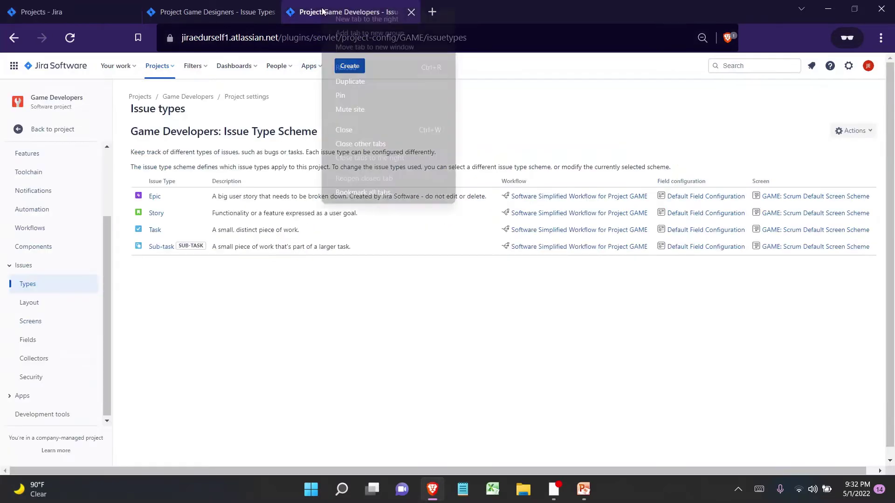
pyautogui.click(354, 83)
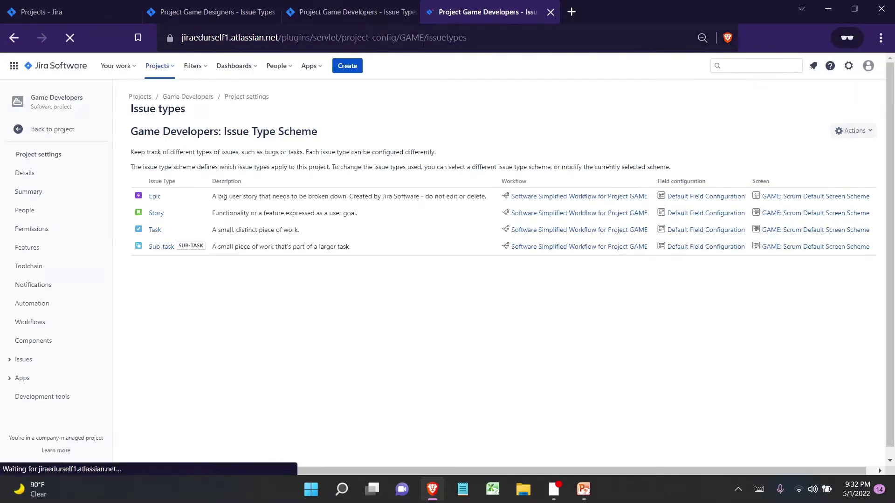
pyautogui.doubleClick(401, 37)
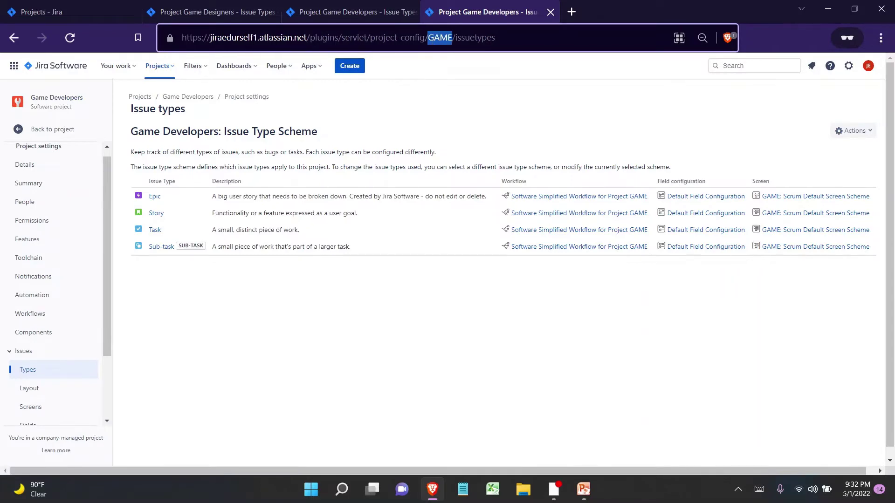
pyautogui.write('HO')
pyautogui.press('Return')
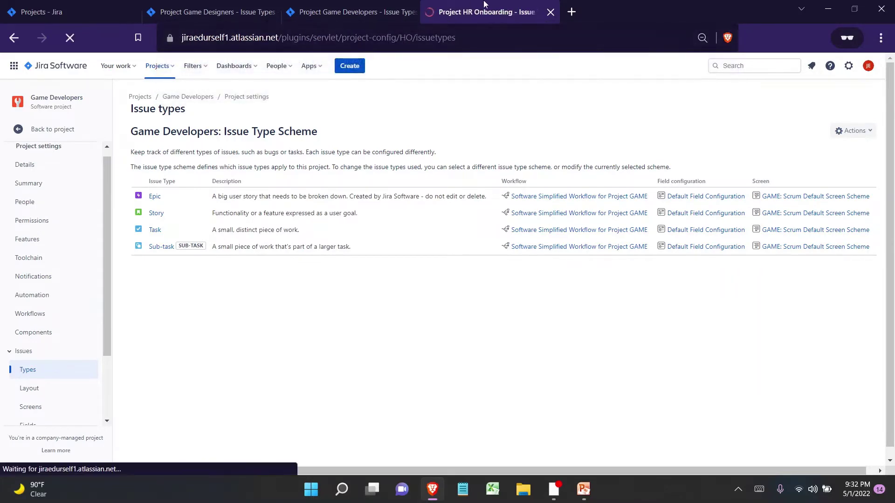
# - Duplicate the HR Onboarding tab, load Scrum Project's issue types with the key SP, and move that page into the original browser window
pyautogui.rightClick(490, 7)
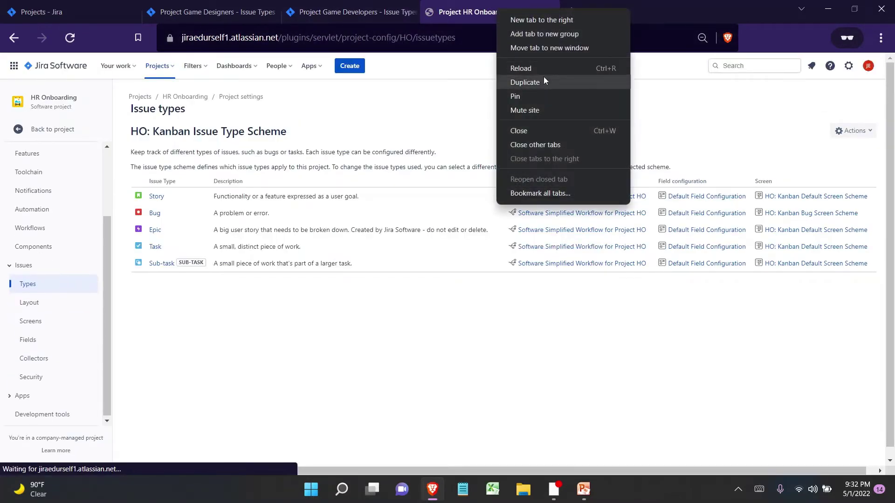
pyautogui.click(543, 77)
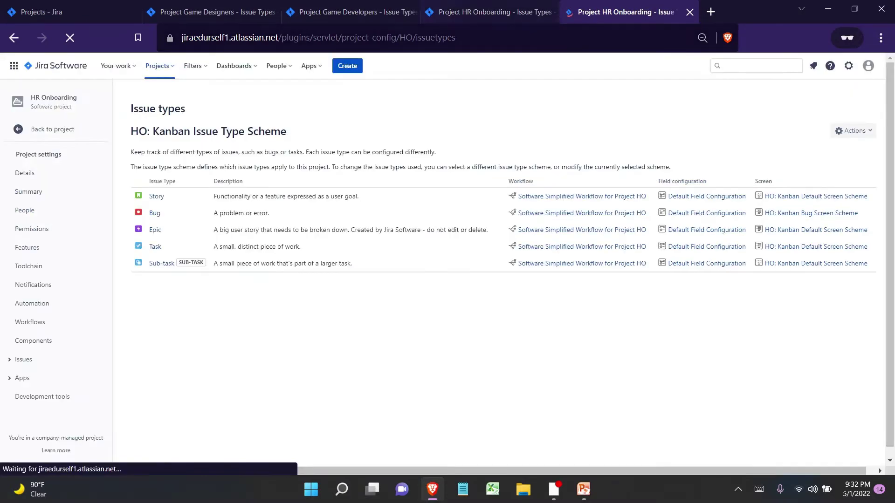
pyautogui.moveTo(413, 38); pyautogui.dragTo(400, 38)
pyautogui.write('SP')
pyautogui.hotkey('shift', 'Return')
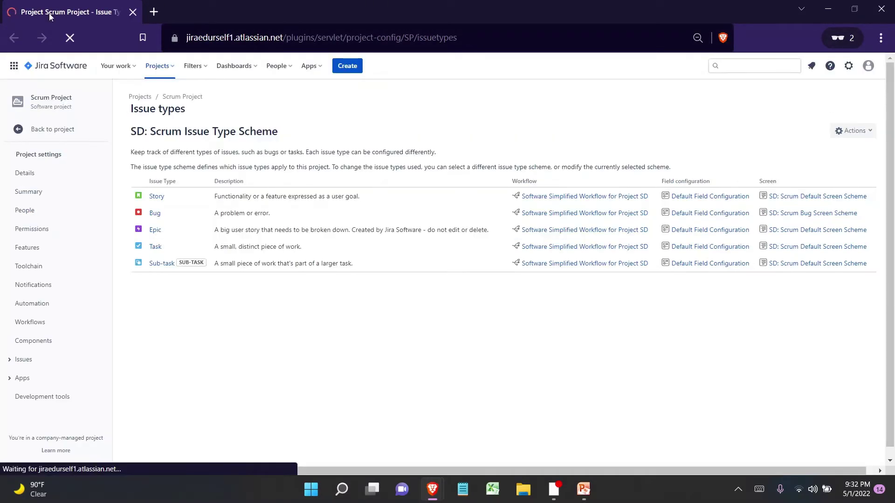
pyautogui.moveTo(50, 15); pyautogui.dragTo(656, 13)
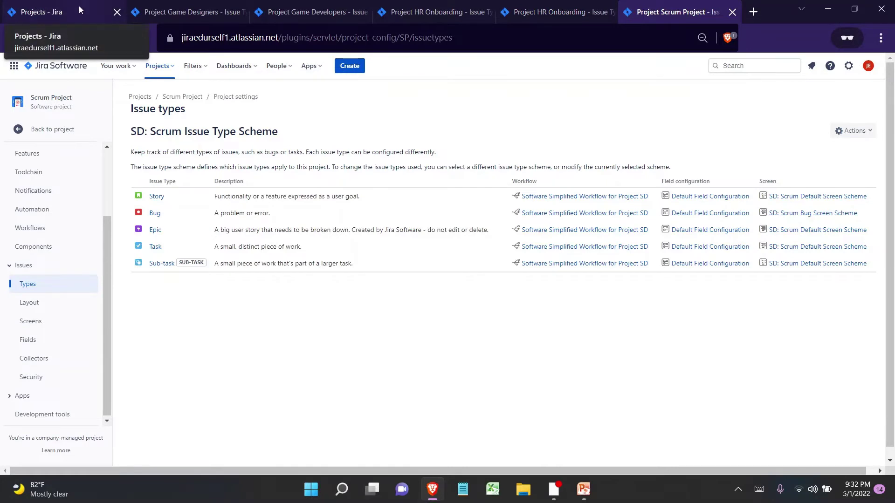
# - Review the Game Designers and Game Developers issue types pages, highlighting each project's issue type scheme name
pyautogui.click(153, 3)
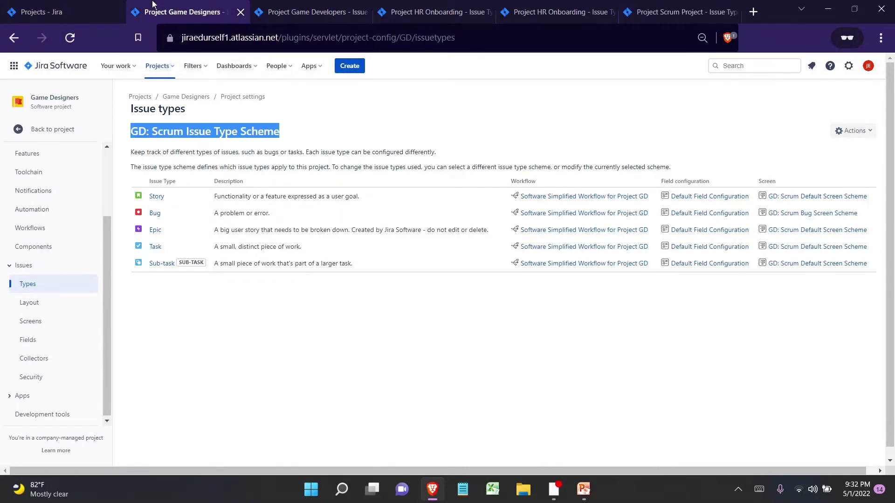
pyautogui.click(274, 131)
pyautogui.moveTo(280, 132); pyautogui.dragTo(133, 132)
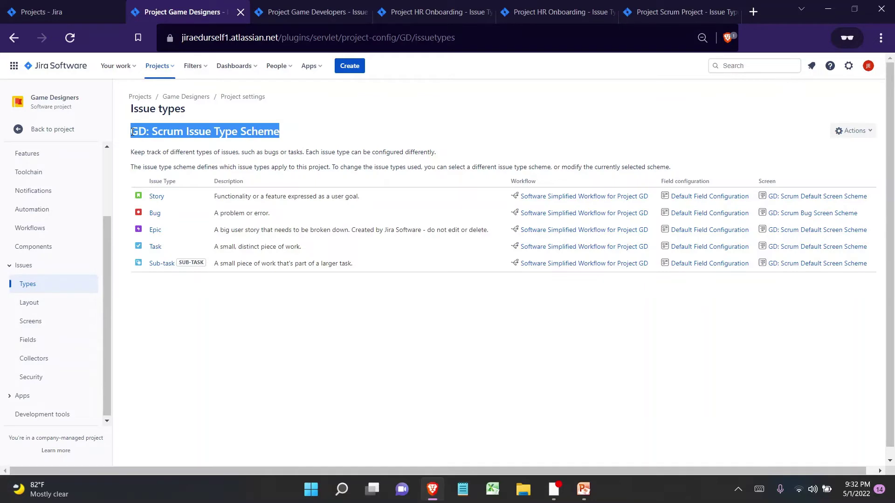
pyautogui.click(308, 4)
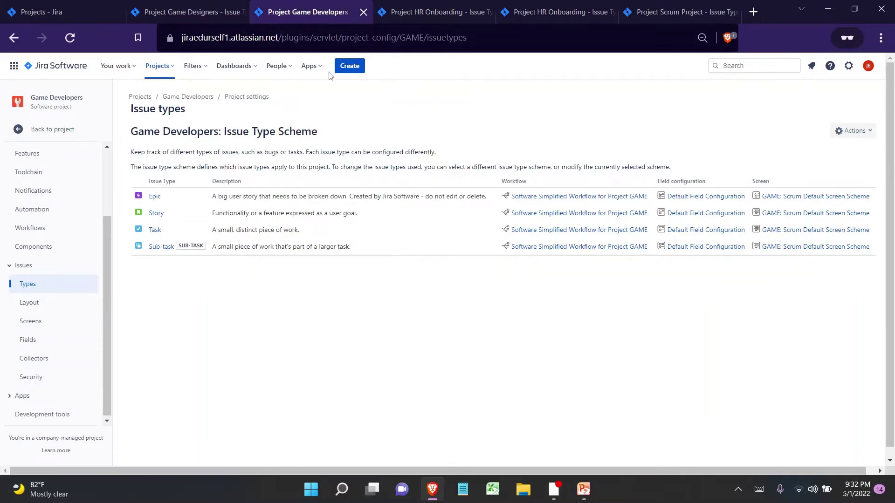
pyautogui.moveTo(320, 133); pyautogui.dragTo(141, 142)
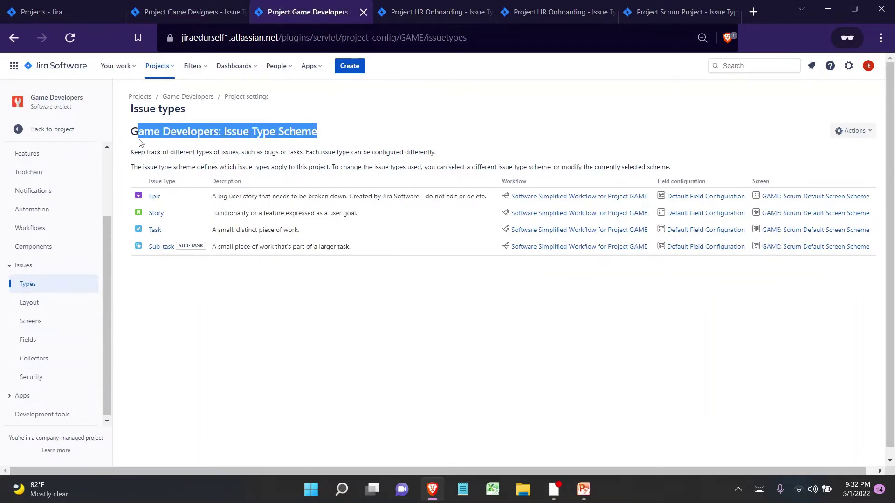
# - Highlight the issue type scheme names of HR Onboarding and Scrum Project, closing the duplicate HR Onboarding tab in between
pyautogui.click(459, 4)
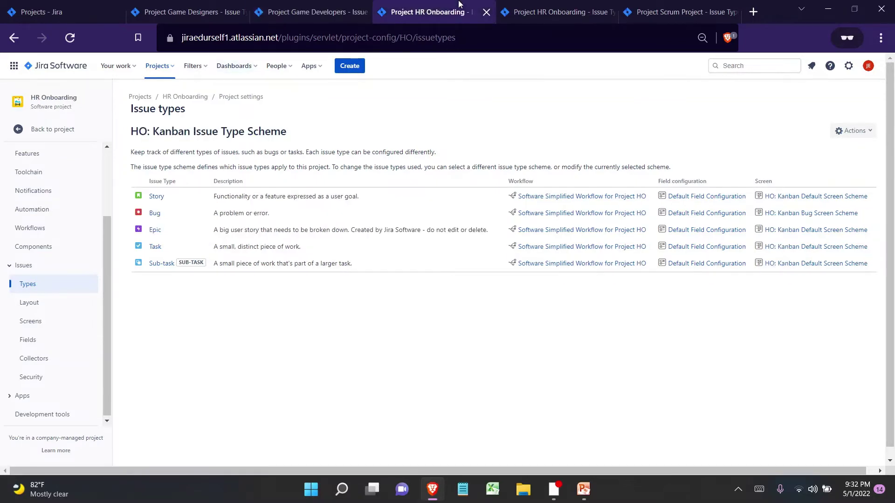
pyautogui.moveTo(289, 134); pyautogui.dragTo(130, 132)
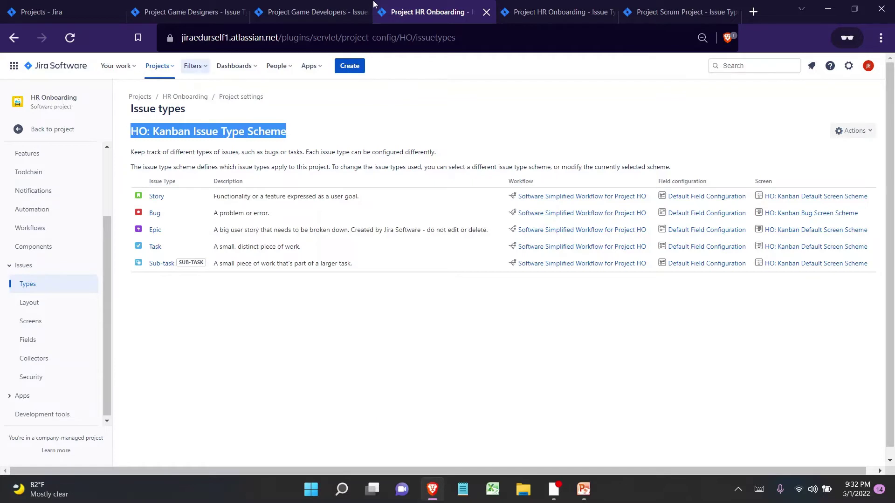
pyautogui.click(610, 13)
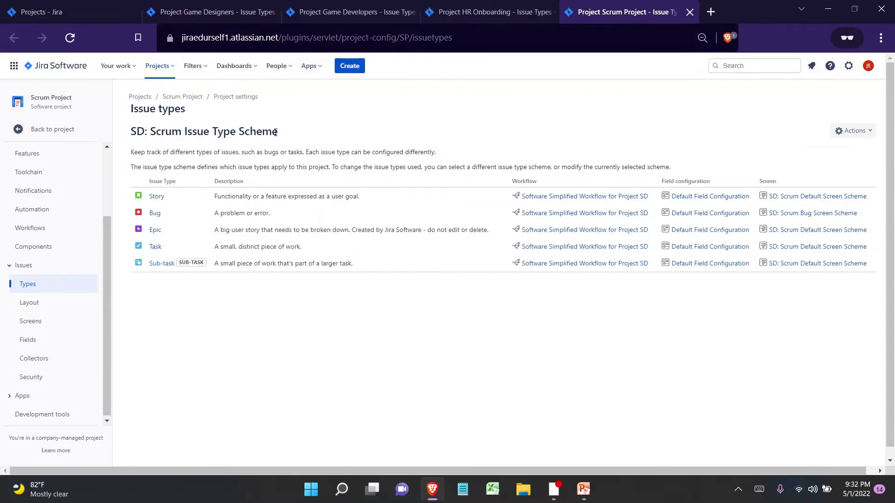
pyautogui.moveTo(275, 132); pyautogui.dragTo(143, 134)
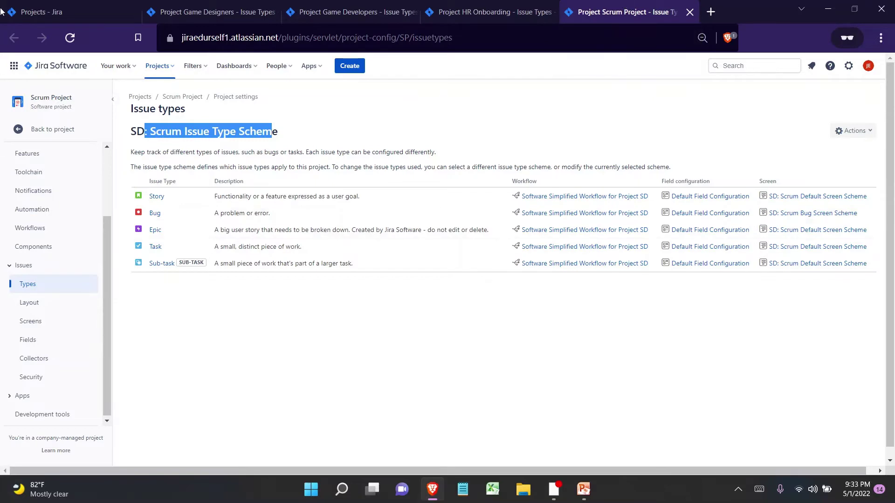
# - Return to the Projects browser tab and open the Issue type schemes administration page there through the Jira home page
pyautogui.click(16, 5)
pyautogui.click(391, 323)
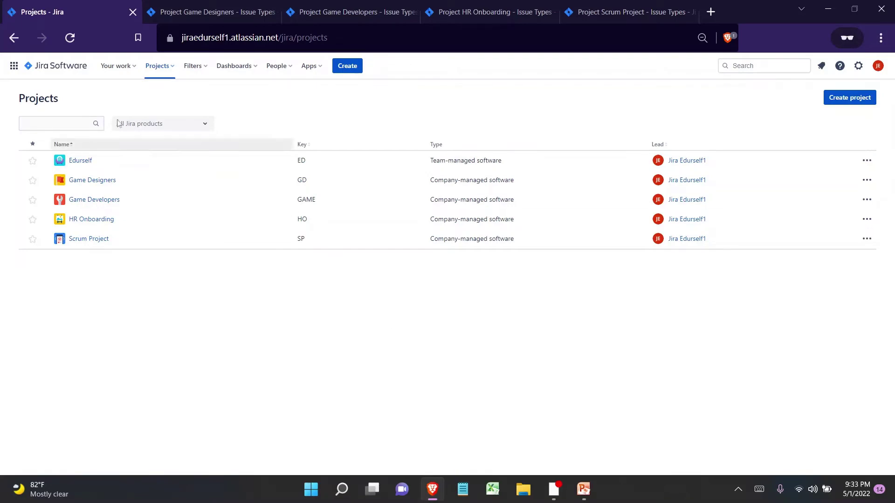
pyautogui.click(46, 70)
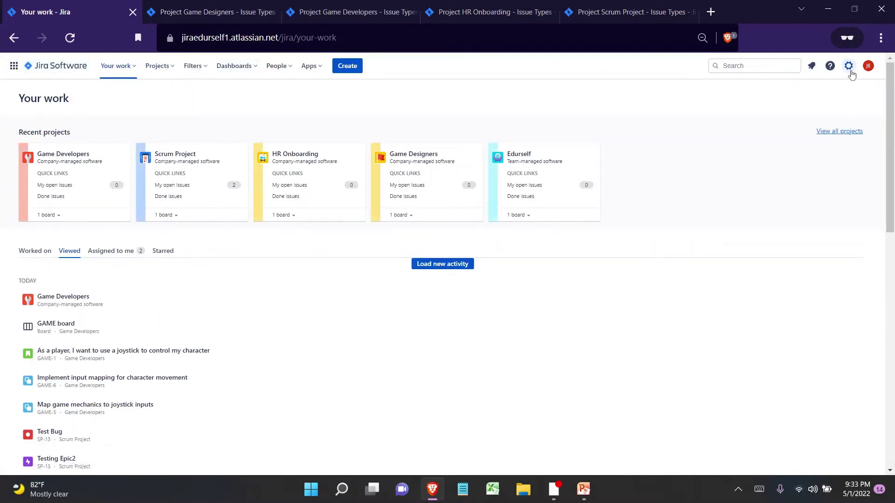
pyautogui.click(848, 67)
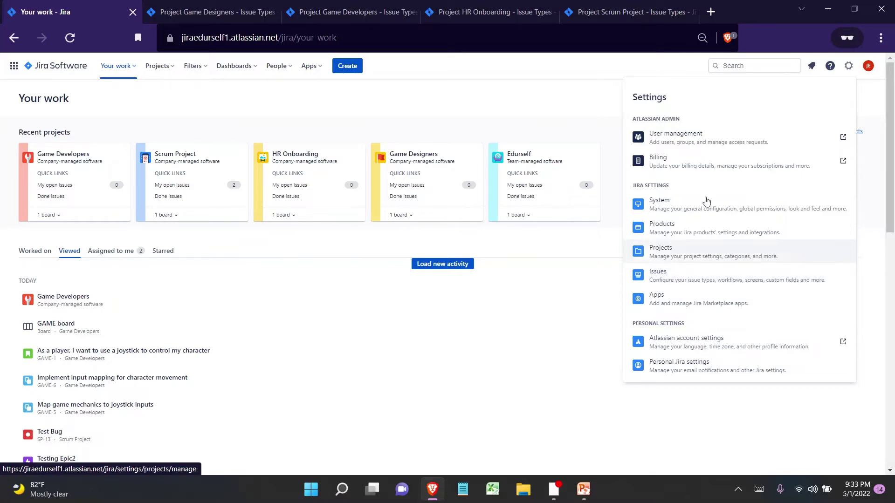
pyautogui.click(508, 92)
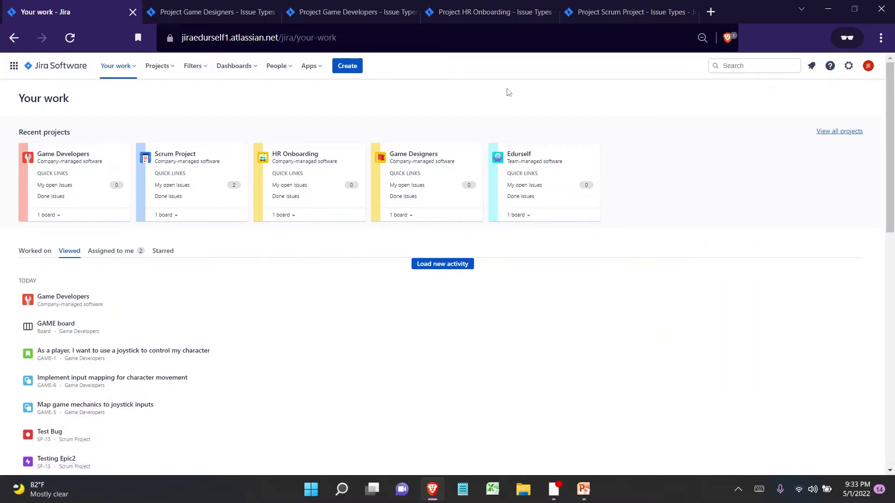
pyautogui.press('.')
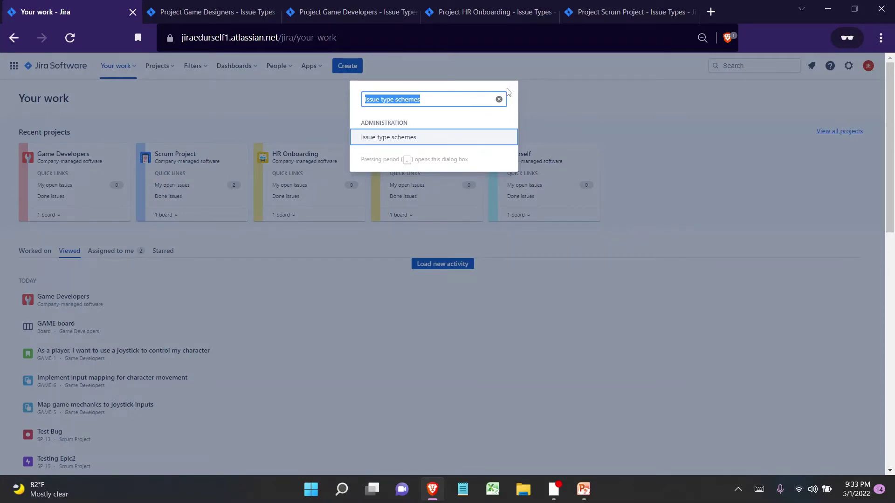
pyautogui.press('Return')
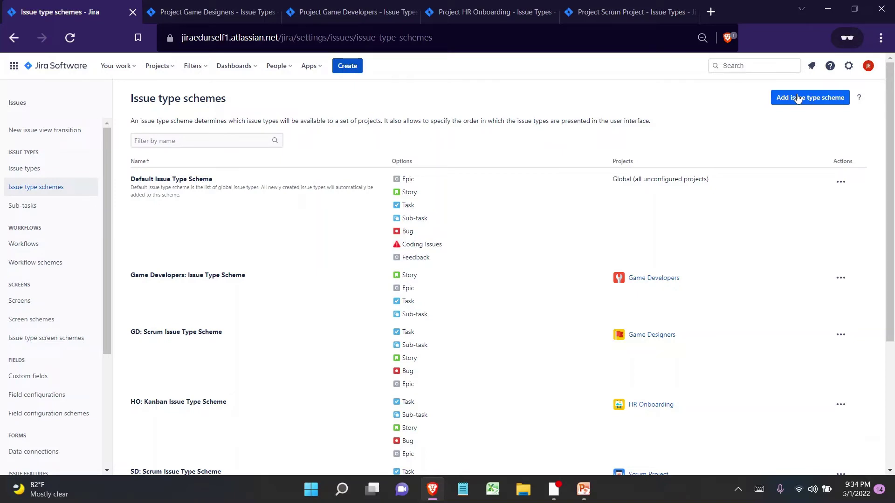
# - Examine the list of issue type schemes, focusing on the Standard Issue Type Scheme's name, issue types and associated projects
pyautogui.scroll(-4, 893, 243)
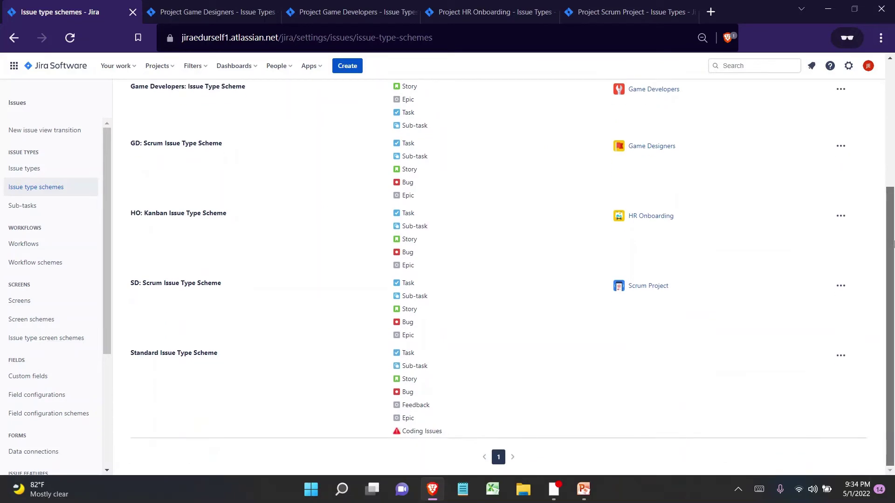
pyautogui.moveTo(131, 353); pyautogui.dragTo(226, 360)
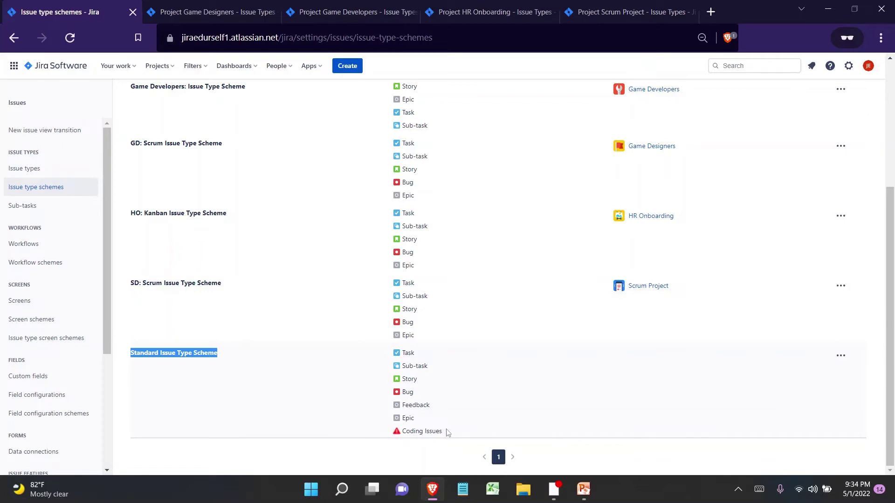
pyautogui.moveTo(449, 431); pyautogui.dragTo(403, 359)
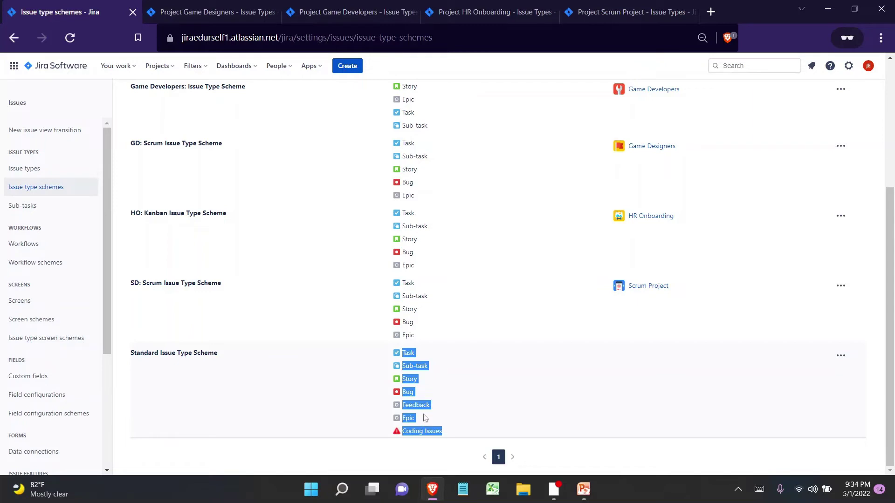
pyautogui.click(483, 378)
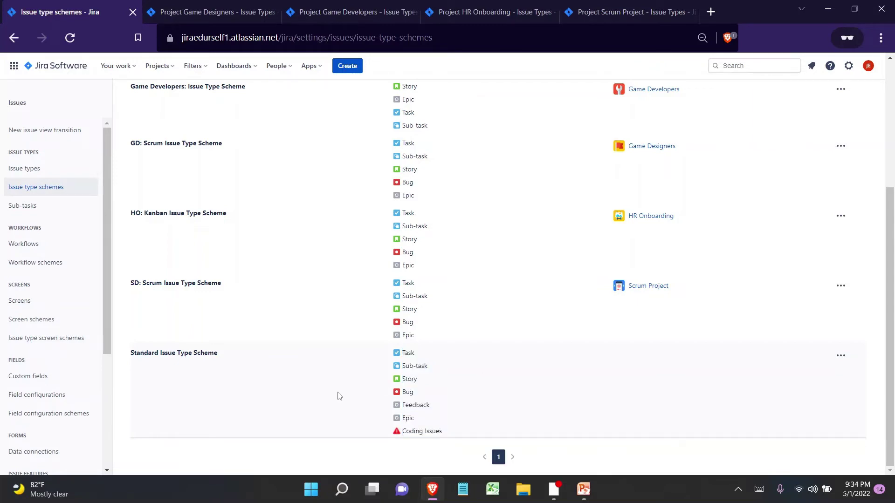
pyautogui.moveTo(220, 355); pyautogui.dragTo(130, 357)
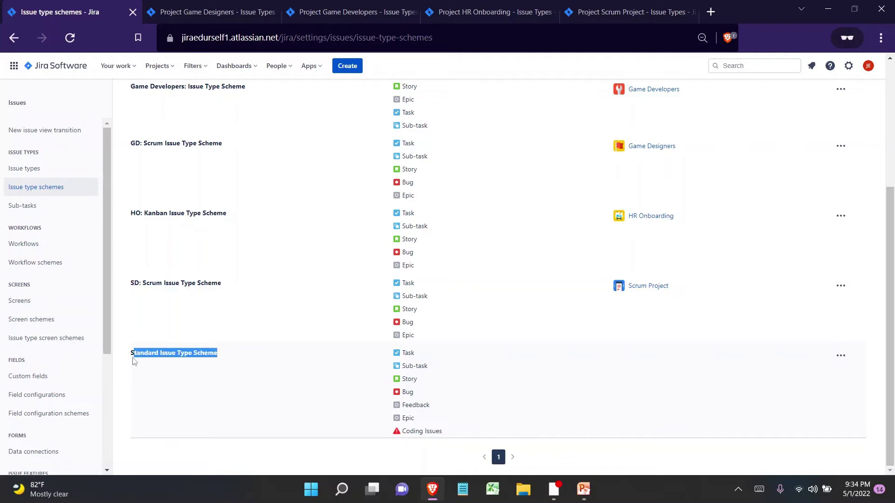
pyautogui.click(611, 353)
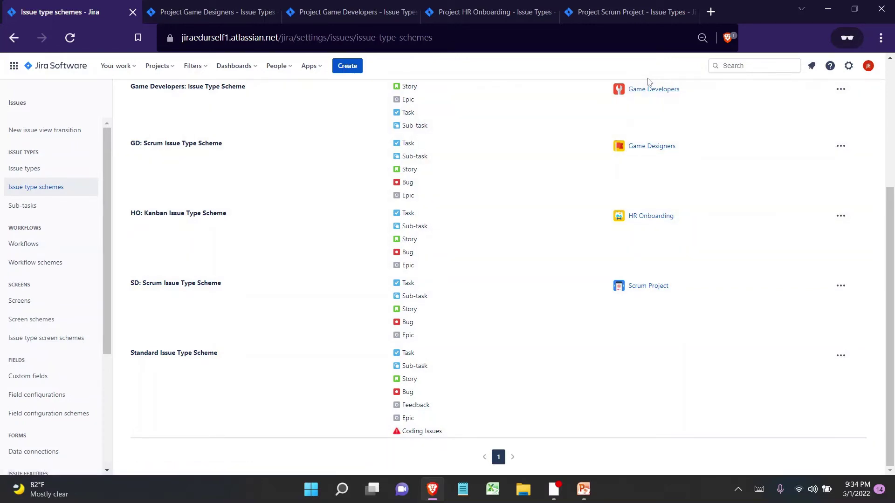
pyautogui.scroll(3, 649, 89)
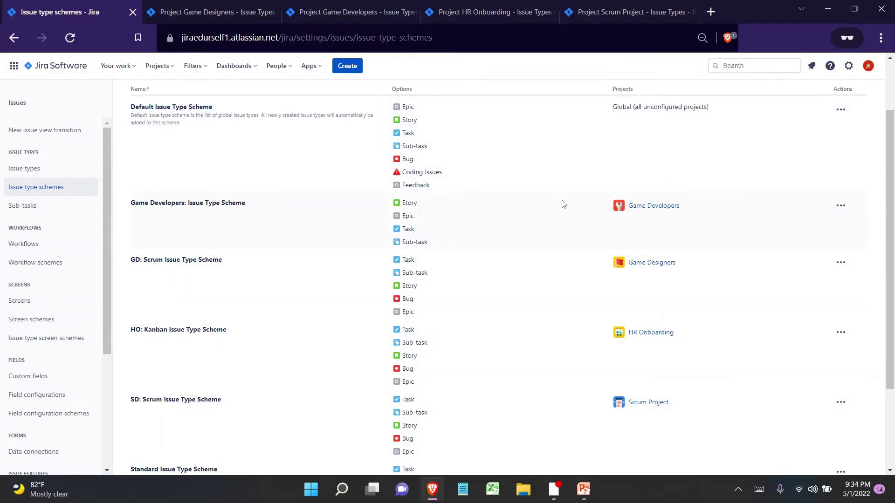
pyautogui.scroll(-3, 563, 204)
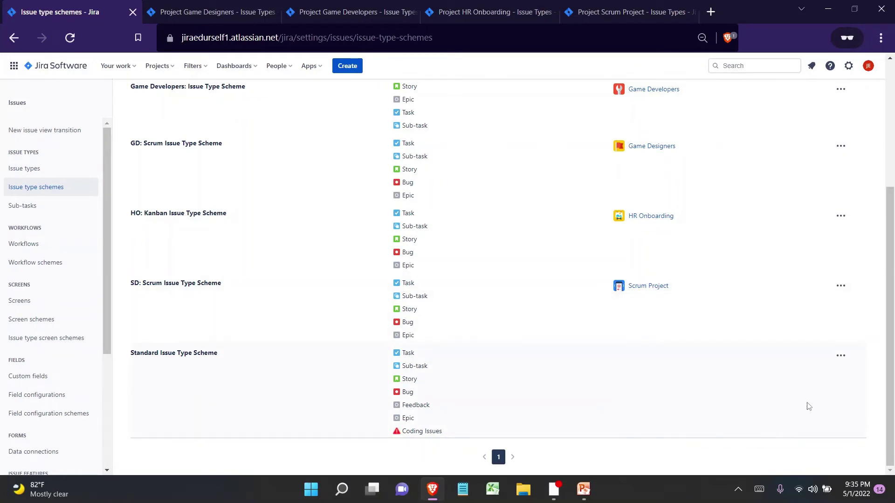
# - Associate the Standard Issue Type Scheme with the Game Designers, Game Developers, HR Onboarding and Scrum Project projects
pyautogui.click(838, 356)
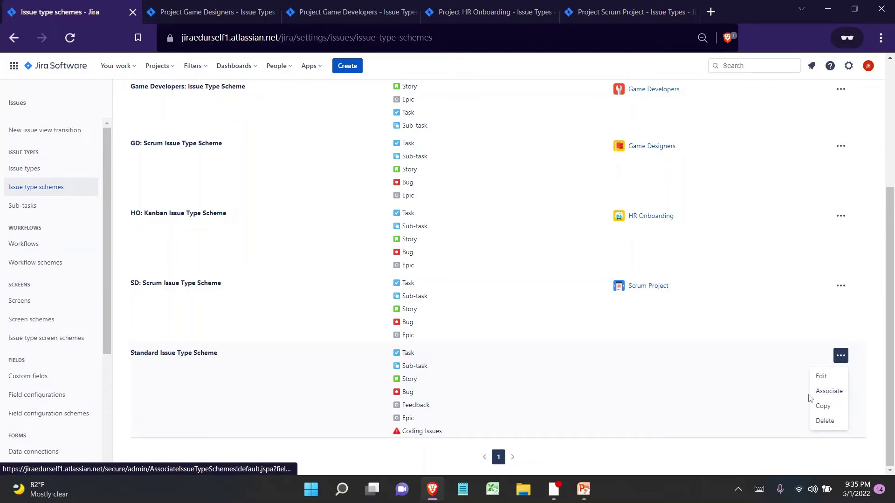
pyautogui.click(841, 394)
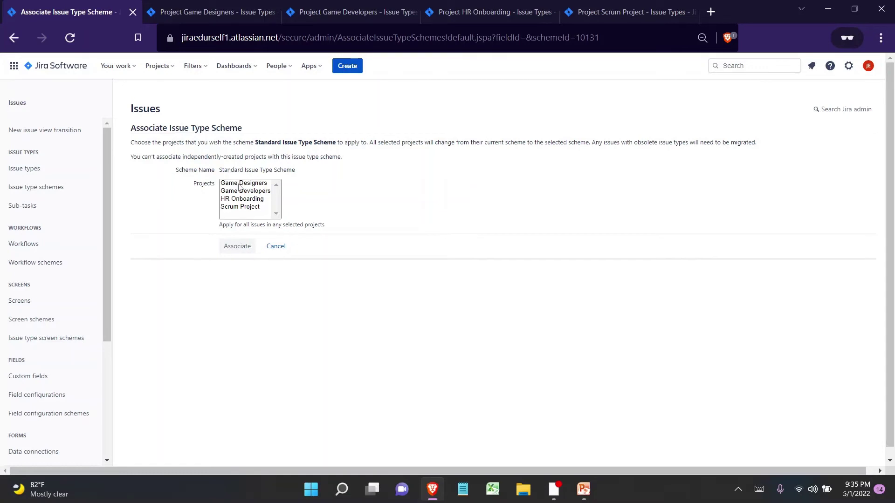
pyautogui.click(236, 207)
pyautogui.click(235, 199)
pyautogui.click(235, 191)
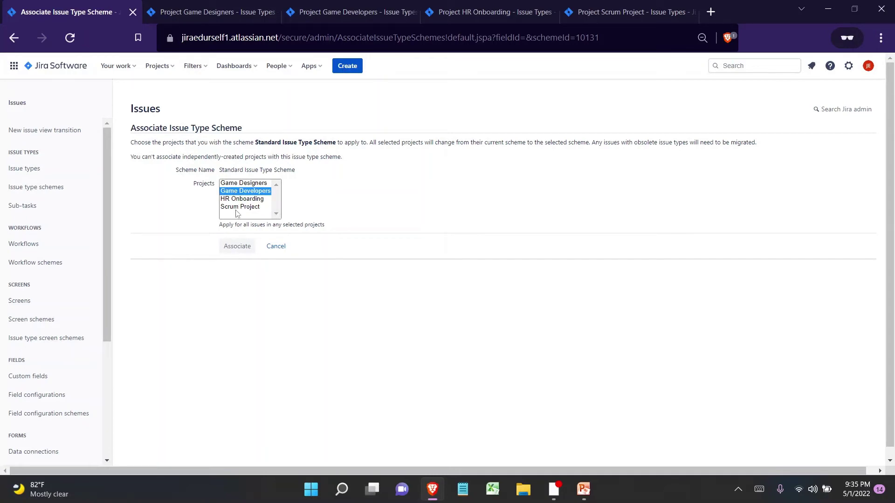
pyautogui.click(237, 208)
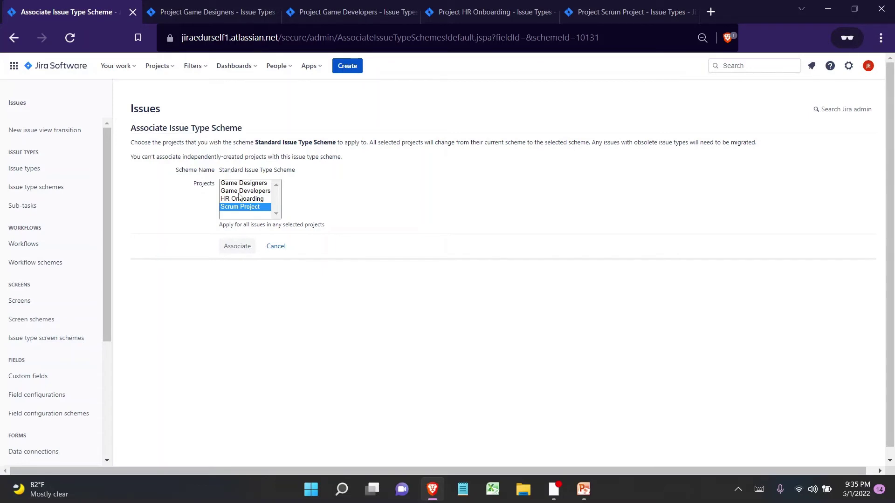
pyautogui.keyDown('ctrl'); pyautogui.click(242, 200); pyautogui.keyUp('ctrl')
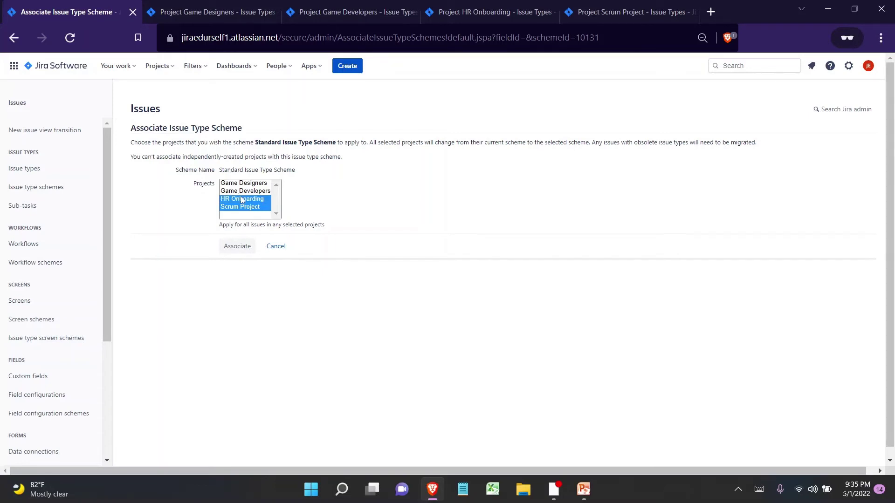
pyautogui.keyDown('ctrl'); pyautogui.click(242, 192); pyautogui.keyUp('ctrl')
pyautogui.keyDown('ctrl'); pyautogui.click(240, 184); pyautogui.keyUp('ctrl')
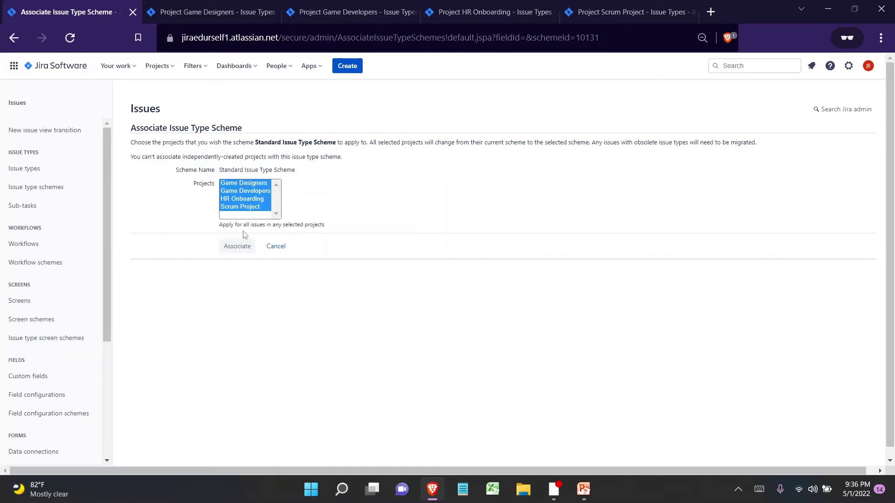
pyautogui.click(229, 244)
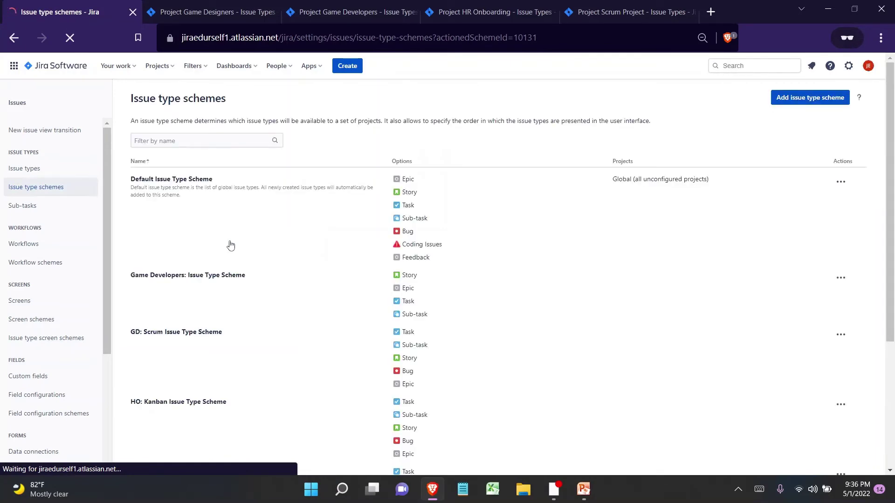
# - Check the Standard Issue Type Scheme's entry in the schemes list, highlighting its name and issue types
pyautogui.scroll(-4, 630, 233)
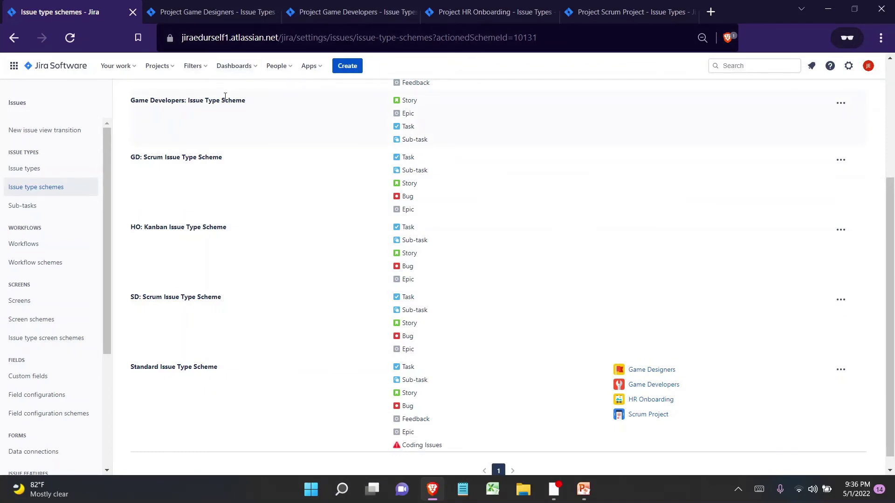
pyautogui.scroll(-1, 256, 317)
pyautogui.moveTo(227, 354); pyautogui.dragTo(135, 356)
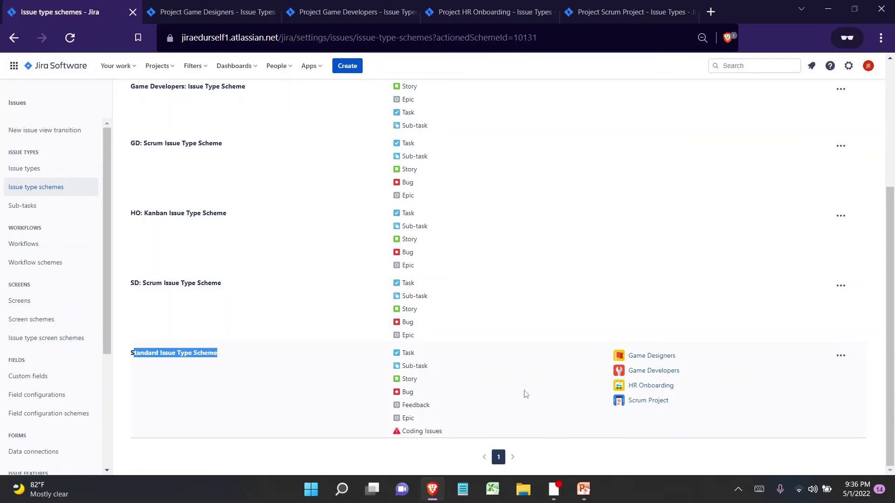
pyautogui.moveTo(440, 432); pyautogui.dragTo(405, 353)
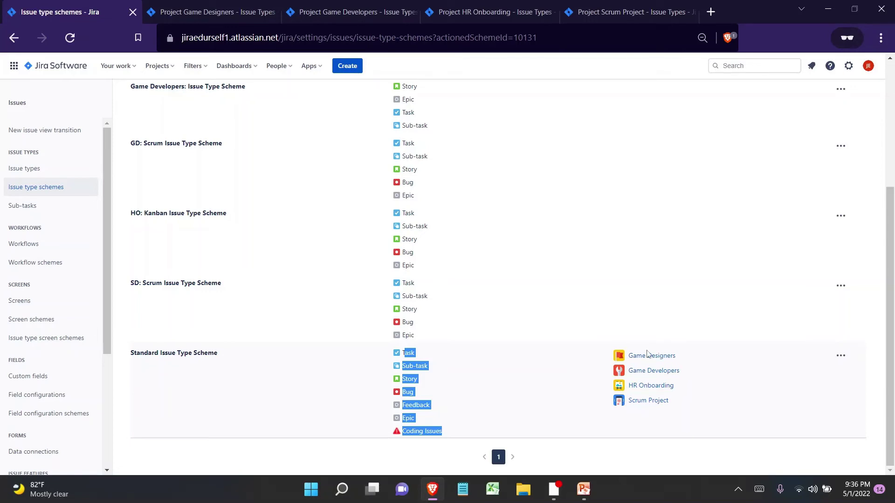
# - Reload the issue types pages of the Game Designers and Game Developers projects and check the scheme applied to each
pyautogui.click(205, 7)
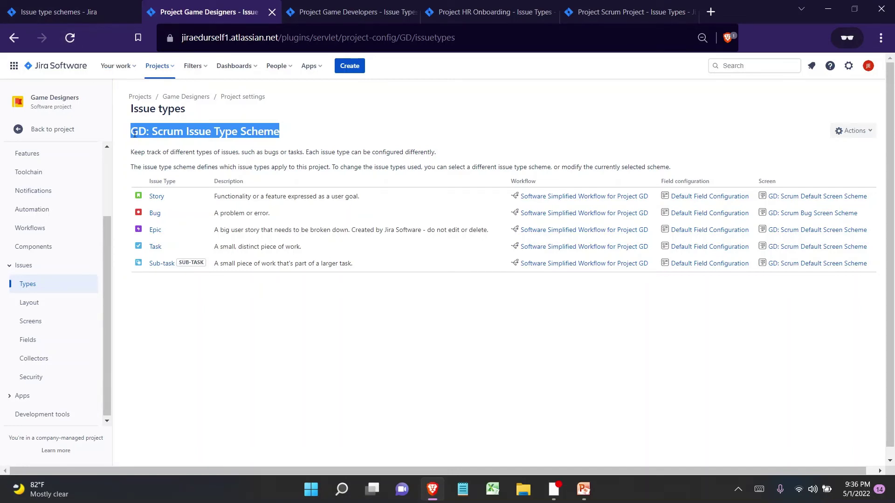
pyautogui.moveTo(131, 132); pyautogui.dragTo(296, 128)
pyautogui.click(76, 37)
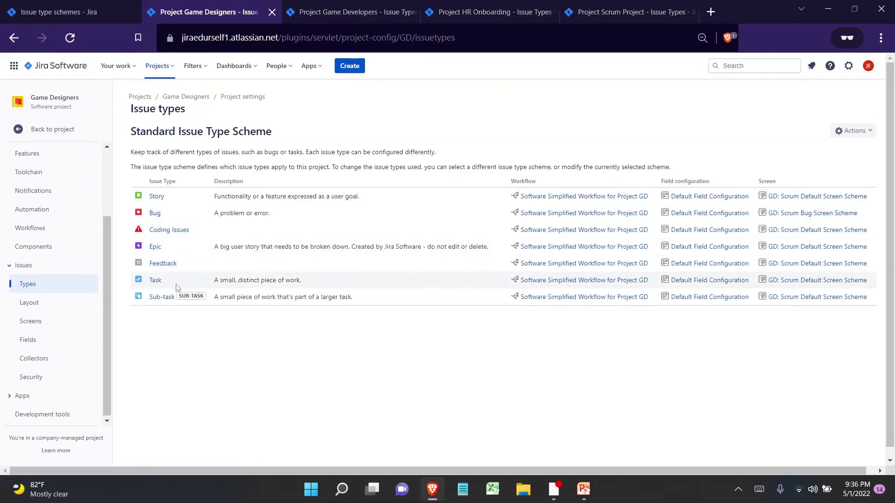
pyautogui.click(301, 4)
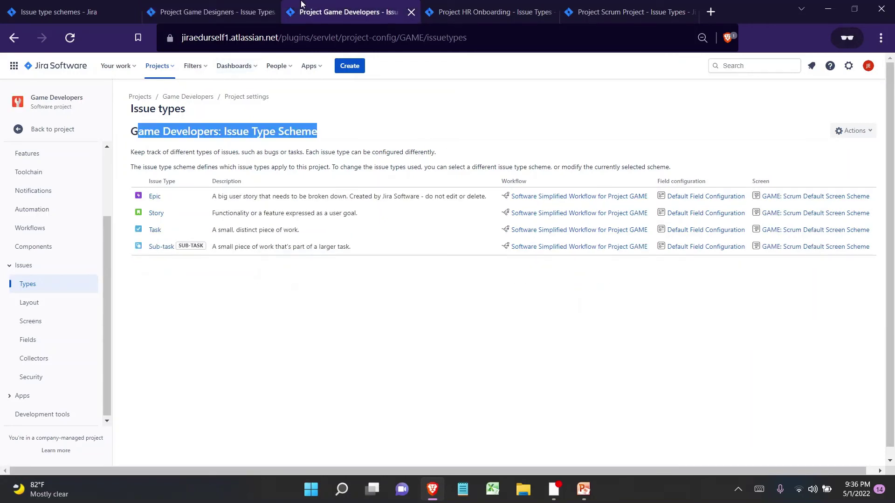
pyautogui.click(73, 41)
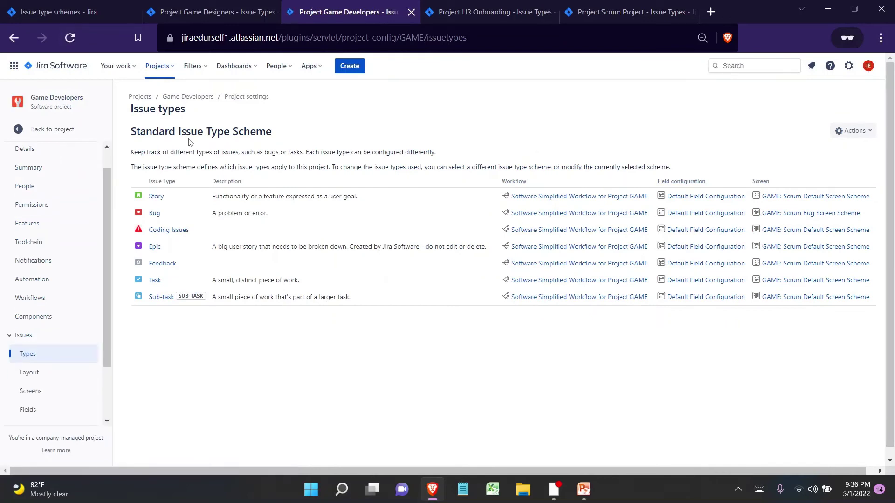
# - Reload the issue types pages of the HR Onboarding and Scrum Project projects and check the scheme applied to each
pyautogui.click(442, 10)
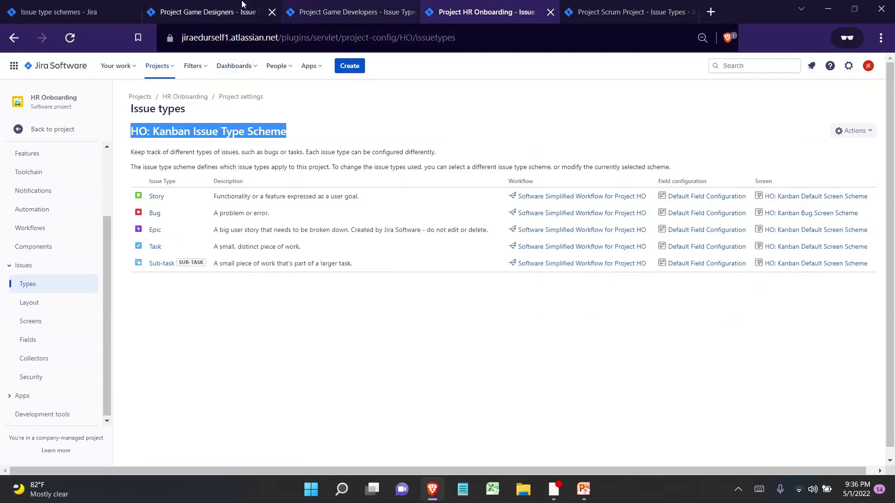
pyautogui.click(71, 43)
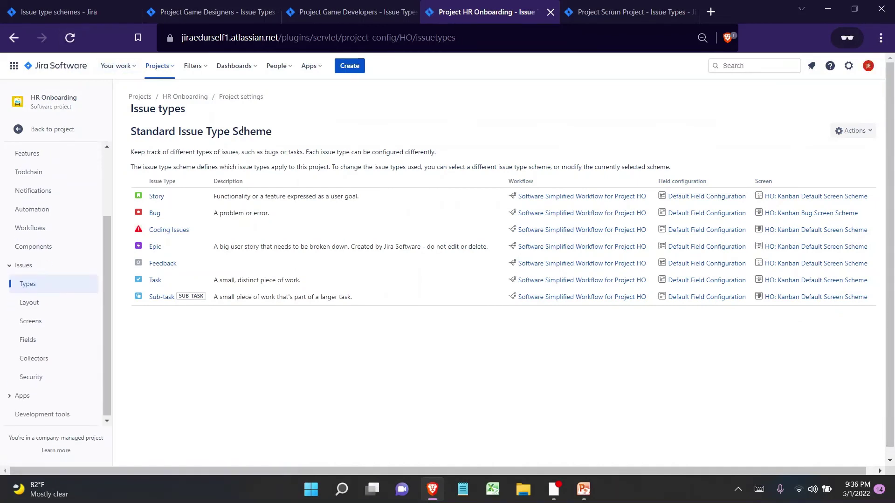
pyautogui.click(583, 7)
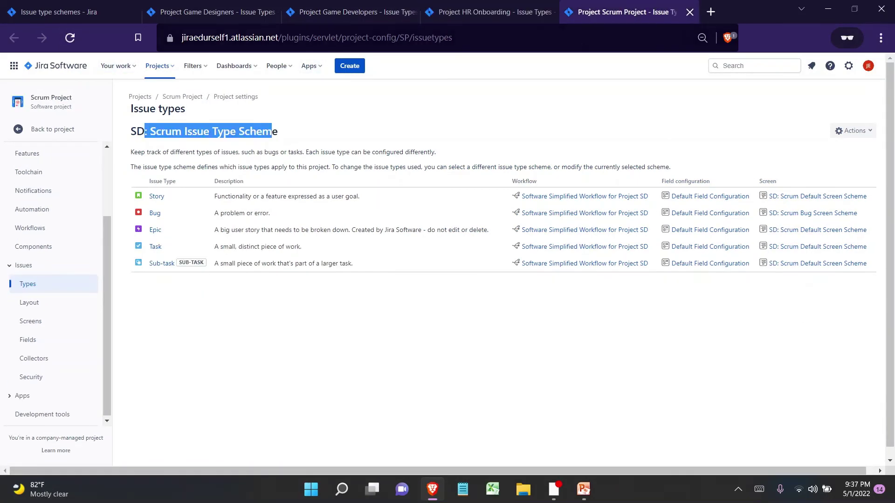
pyautogui.click(74, 38)
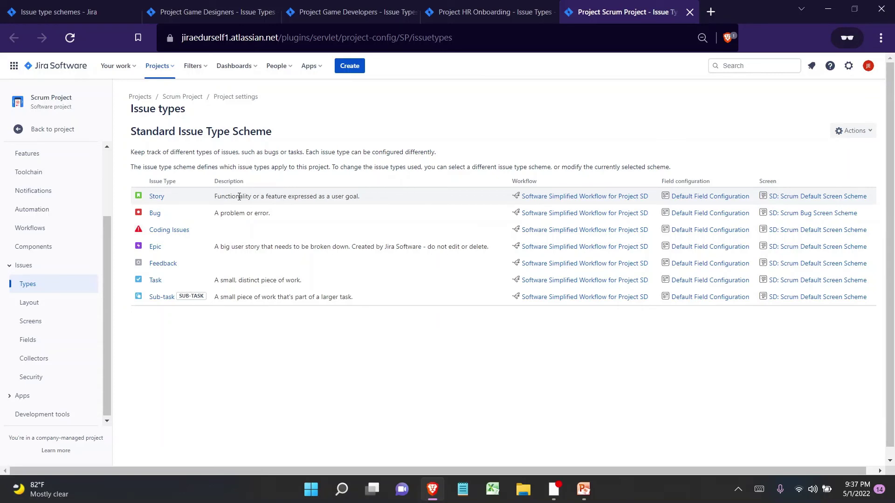
# - Return to HR Onboarding's issue types page and show the actions available for its issue type scheme
pyautogui.click(497, 10)
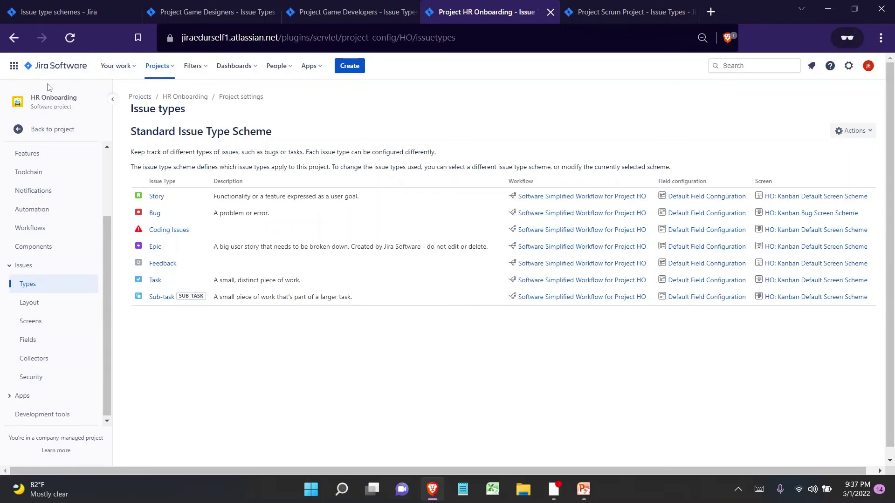
pyautogui.click(849, 139)
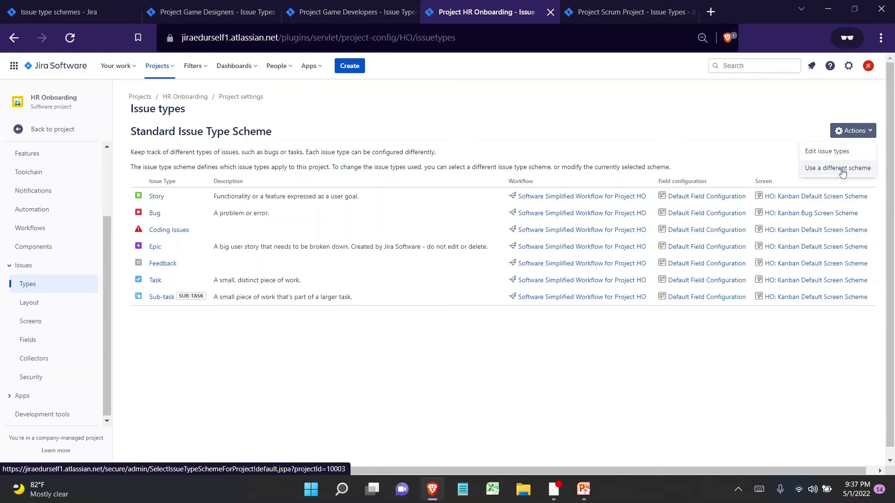
# - From the issue type schemes administration page, associate the HO: Kanban Issue Type Scheme with the HR Onboarding project
pyautogui.click(27, 14)
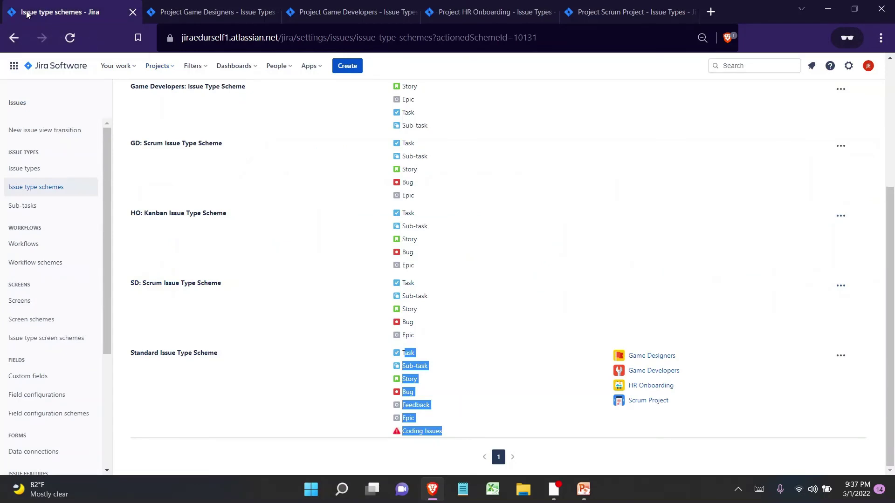
pyautogui.click(307, 199)
pyautogui.moveTo(136, 213); pyautogui.dragTo(246, 216)
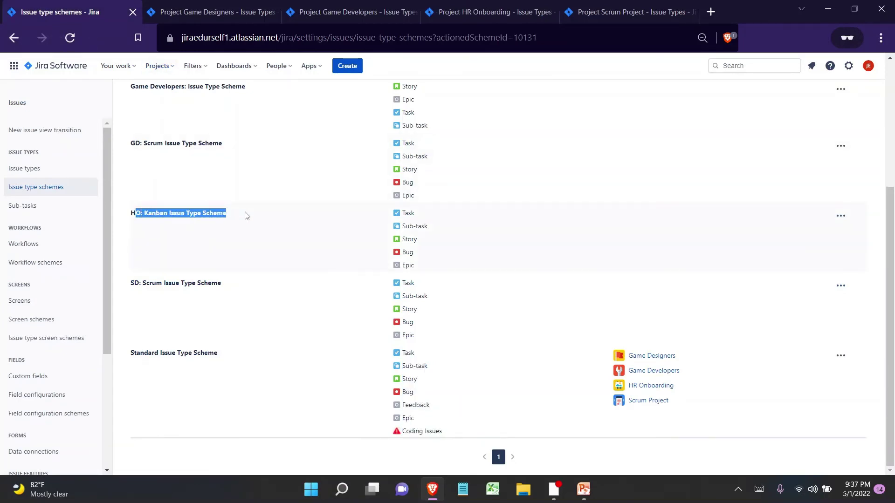
pyautogui.click(838, 223)
pyautogui.click(837, 253)
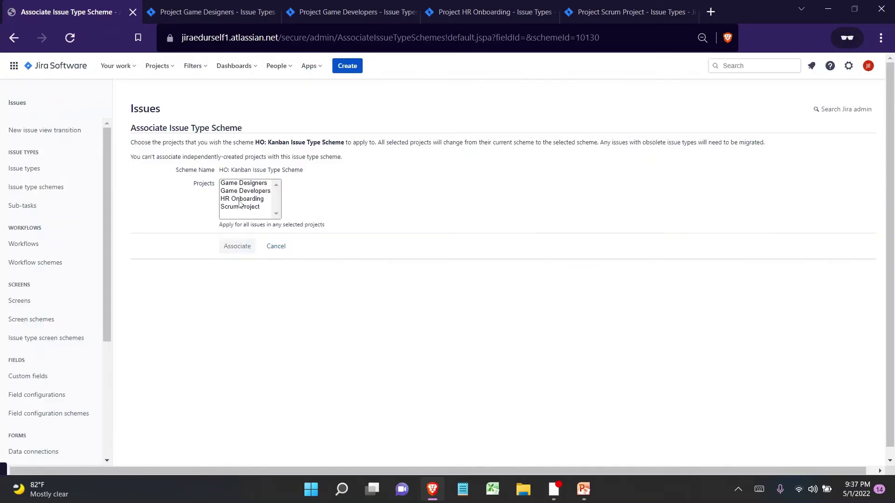
pyautogui.click(240, 201)
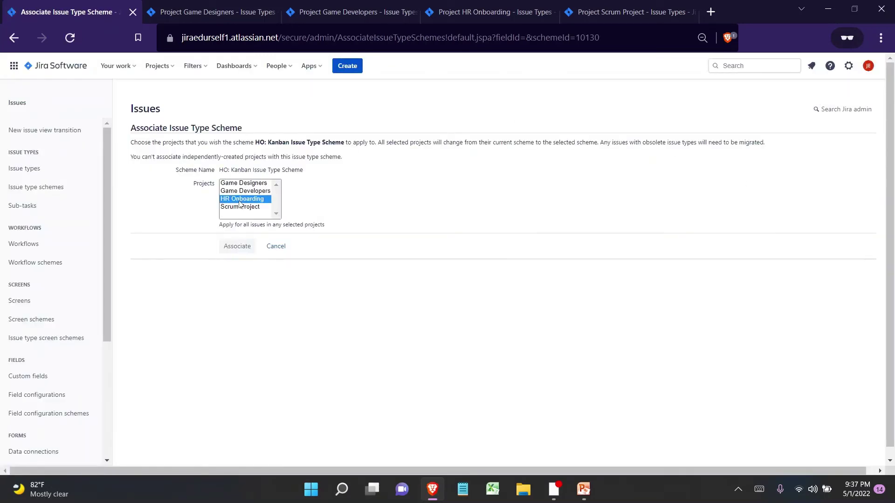
pyautogui.click(237, 247)
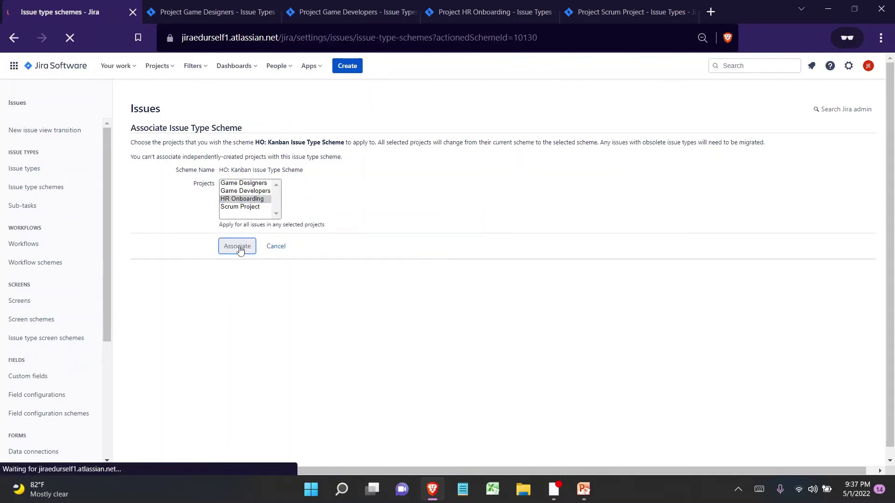
# - Check the HO: Kanban Issue Type Scheme's entry in the schemes list, highlighting its name and associated project
pyautogui.scroll(-3, 527, 248)
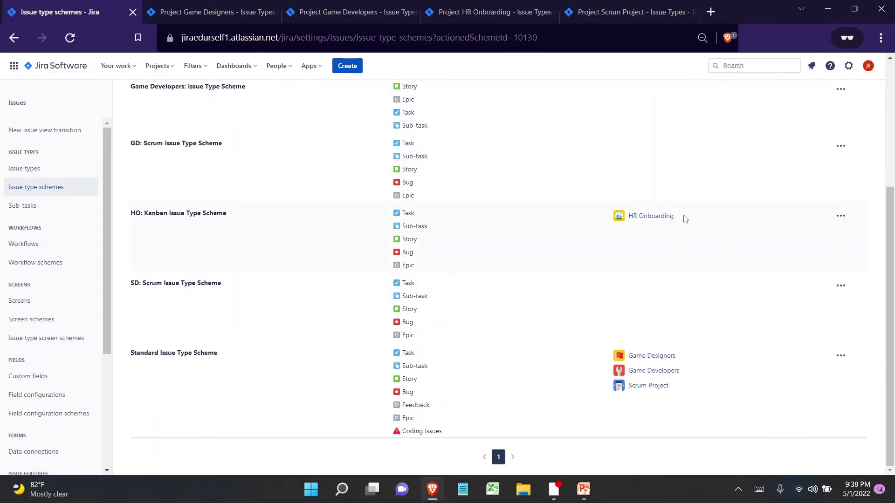
pyautogui.moveTo(683, 216); pyautogui.dragTo(614, 216)
pyautogui.moveTo(225, 216); pyautogui.dragTo(135, 213)
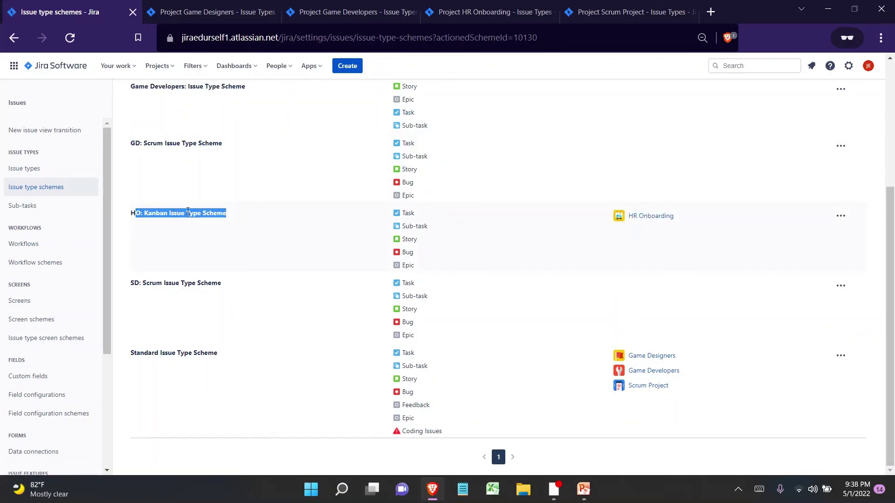
pyautogui.moveTo(229, 214); pyautogui.dragTo(133, 211)
# - Highlight the scheme name on HR Onboarding's issue types page, and reload the page to check the applied scheme
pyautogui.click(484, 12)
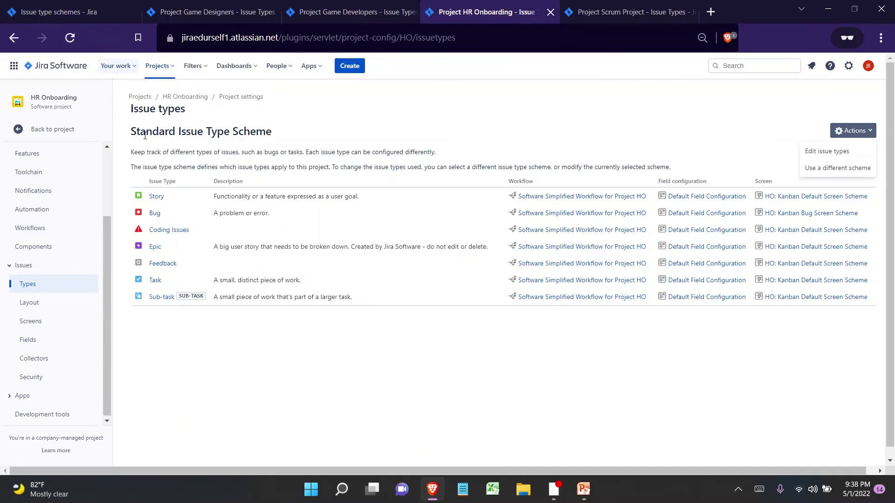
pyautogui.moveTo(135, 126); pyautogui.dragTo(267, 133)
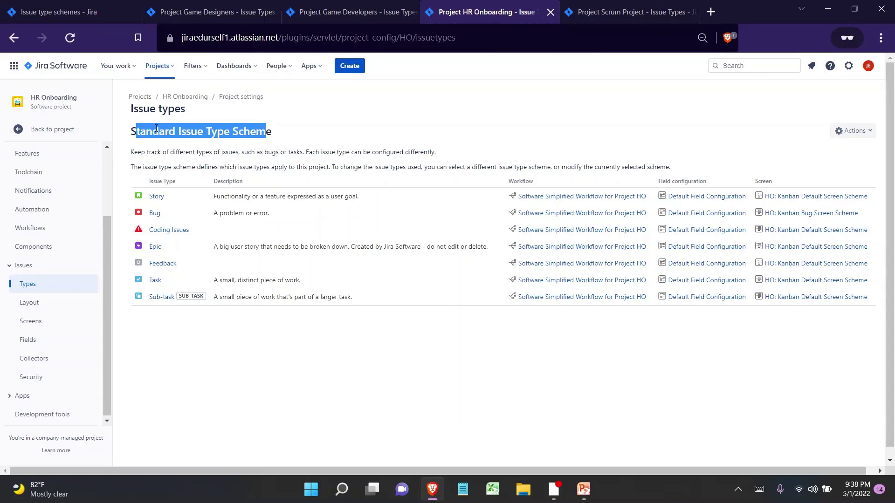
pyautogui.click(70, 37)
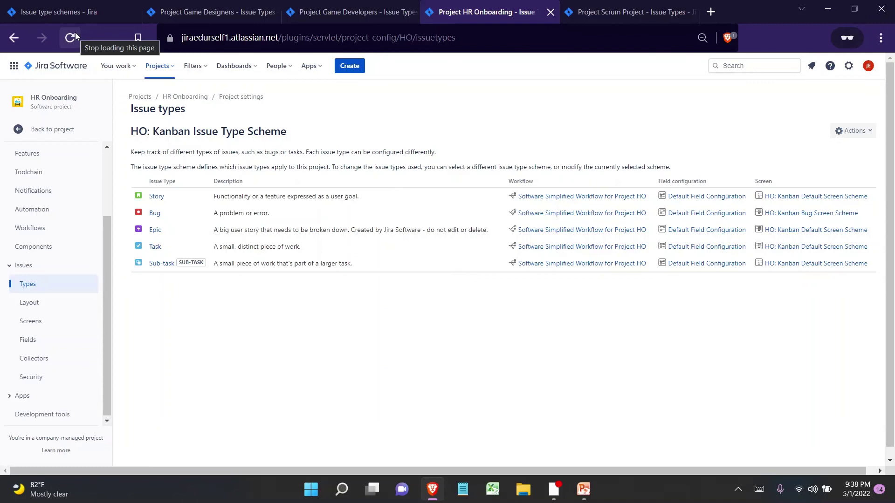
# - Switch to the PowerPoint slide show and advance to the closing slide
pyautogui.hotkey('alt', 'Tab')
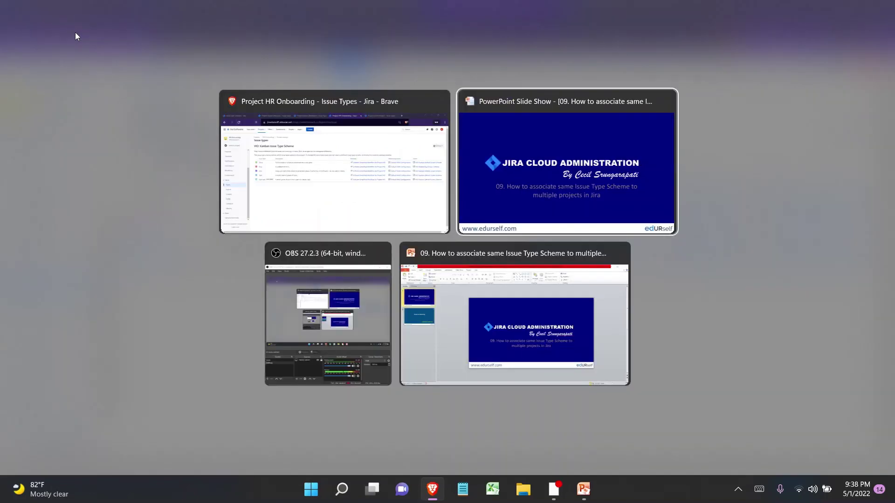
pyautogui.press('Right')
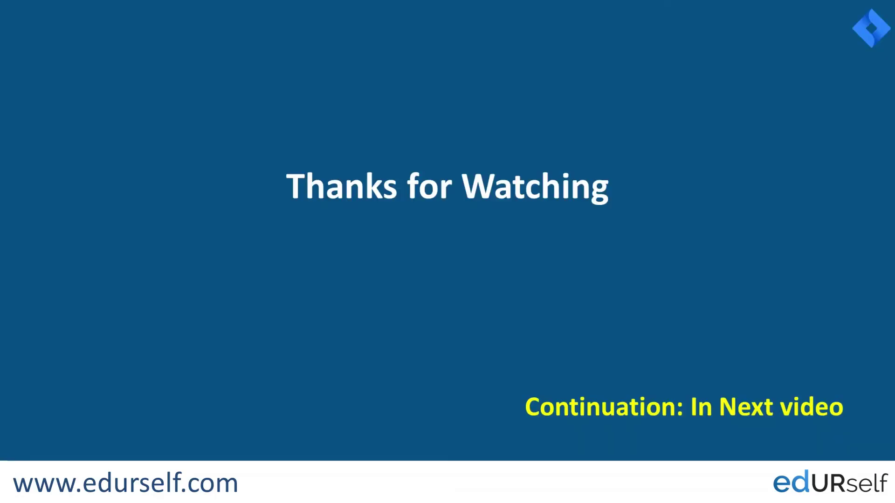